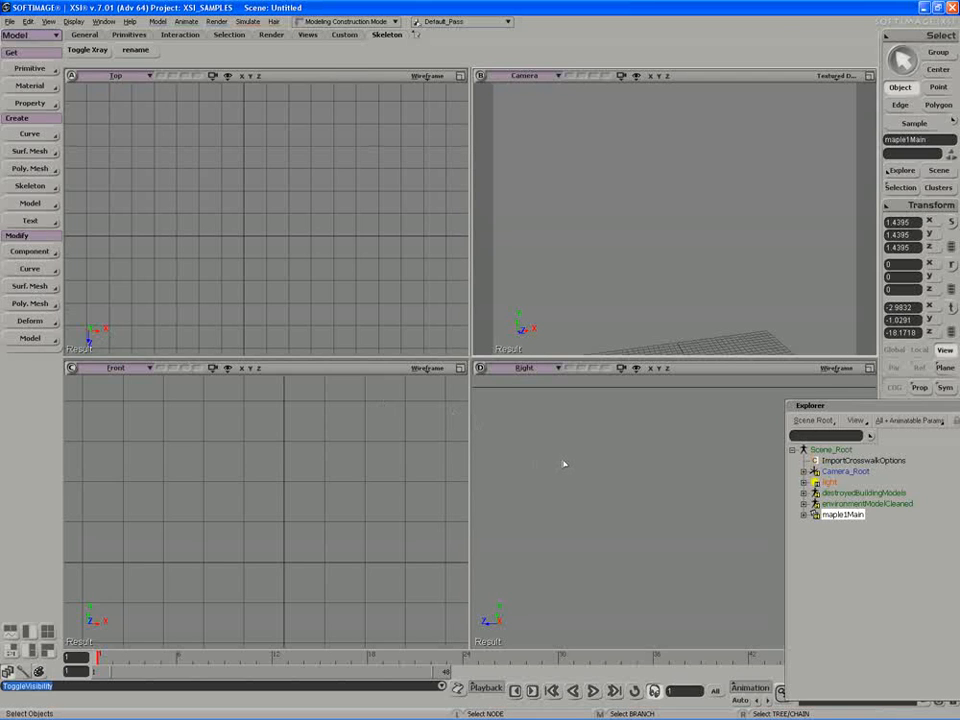
In the maximized Top view, draw a cubic curve bulging toward positive X, from X 0, Z 4 to about X 0.25, Z -3.5.
left_click(30, 133)
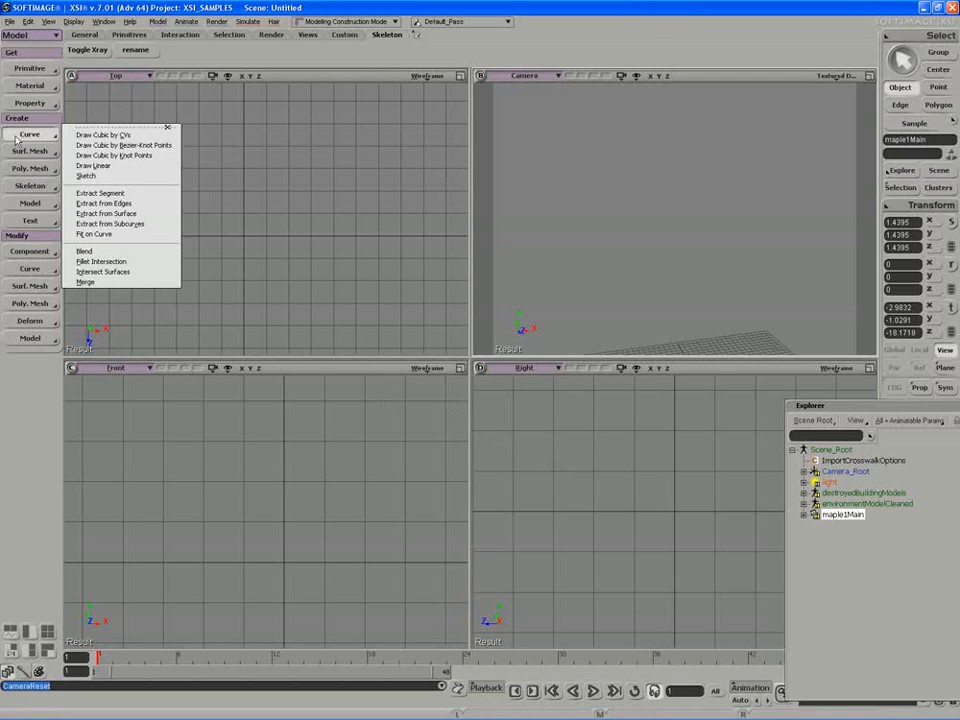
left_click(126, 143)
left_click(460, 75)
key("z")
scroll(399, 176, "down", 3)
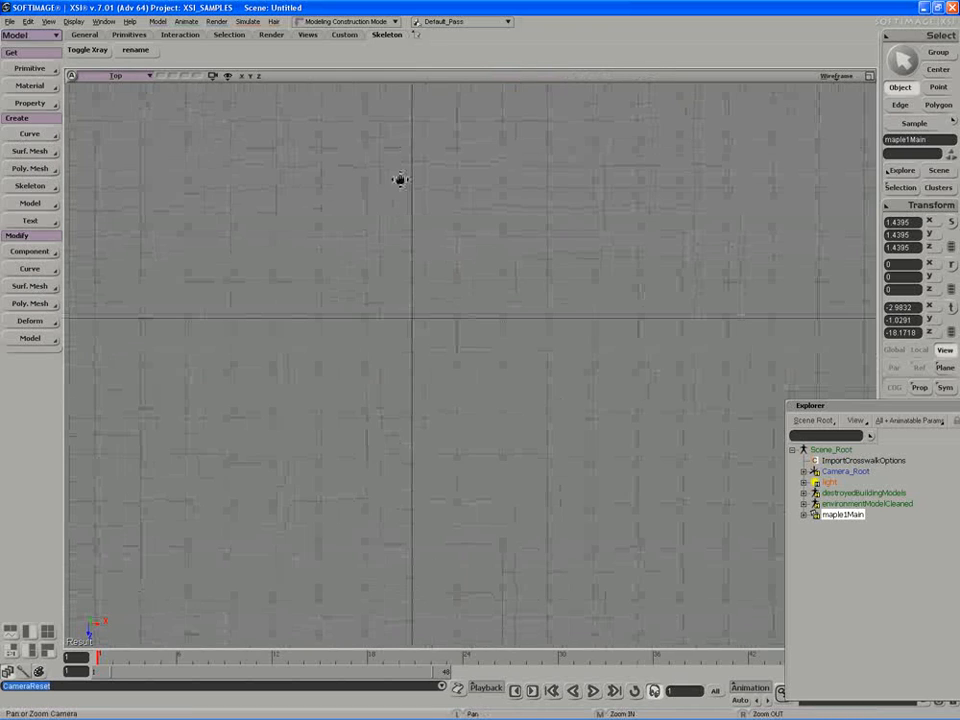
scroll(401, 170, "down", 2)
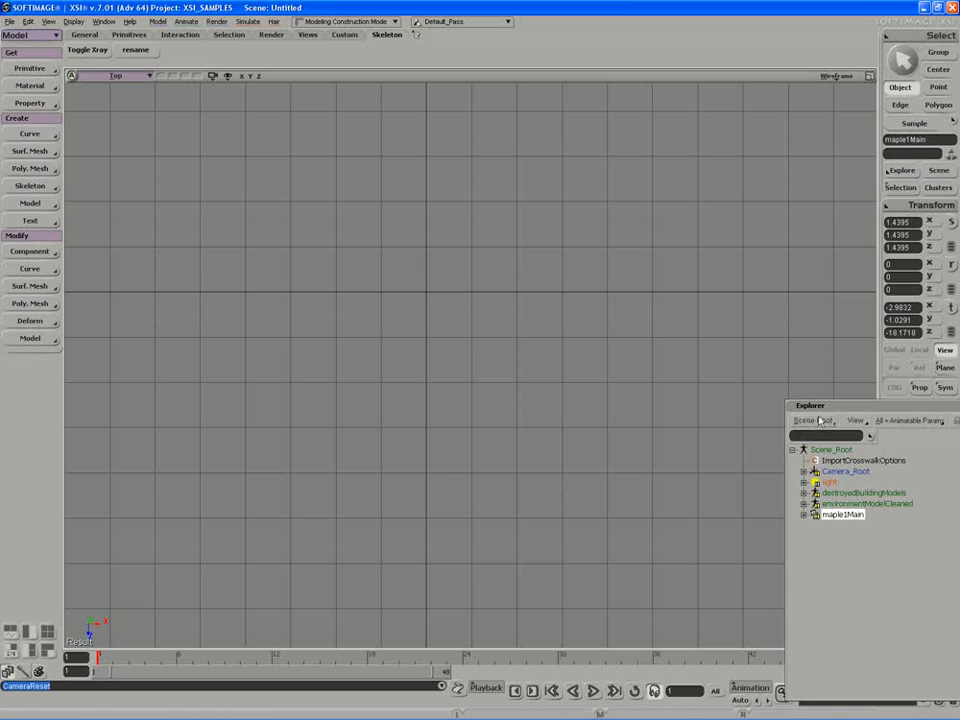
left_click_drag(822, 406, 686, 407)
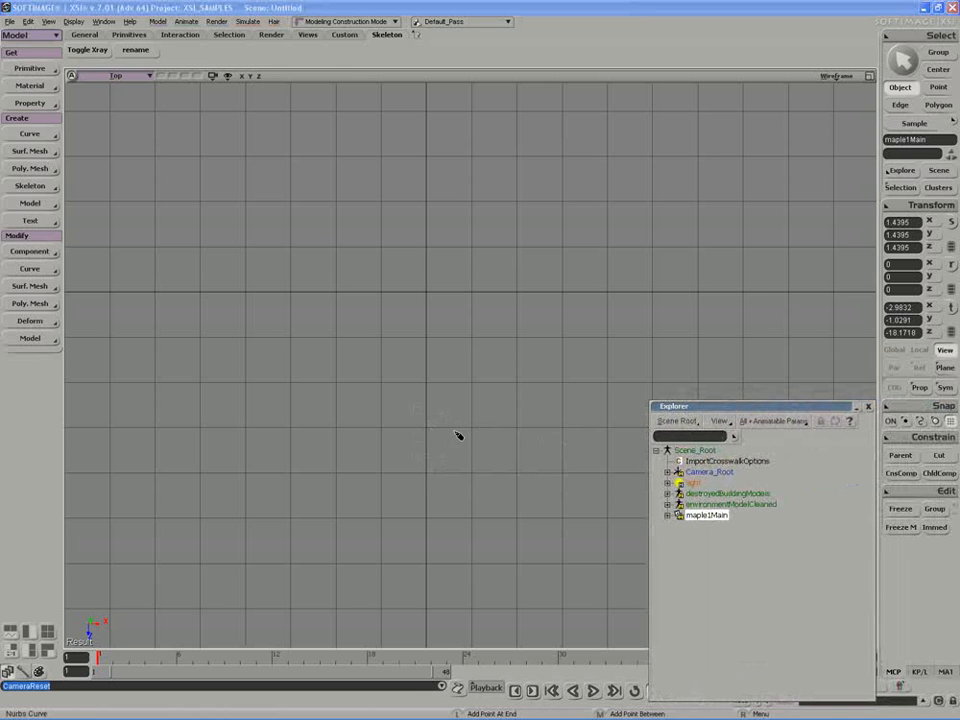
scroll(450, 405, "down", 3)
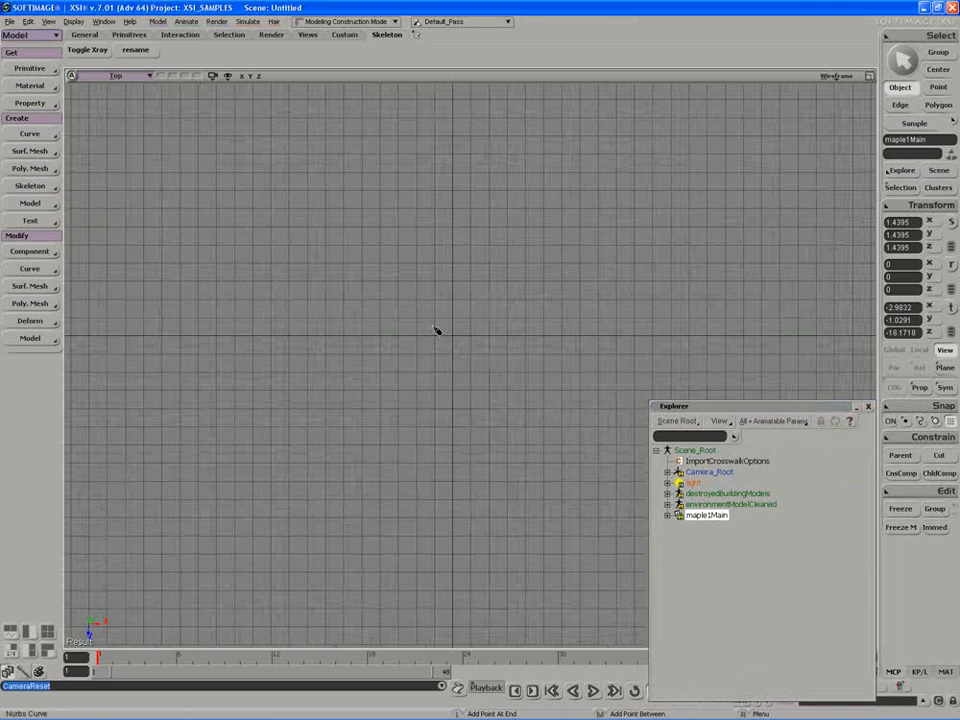
scroll(465, 390, "up", 3)
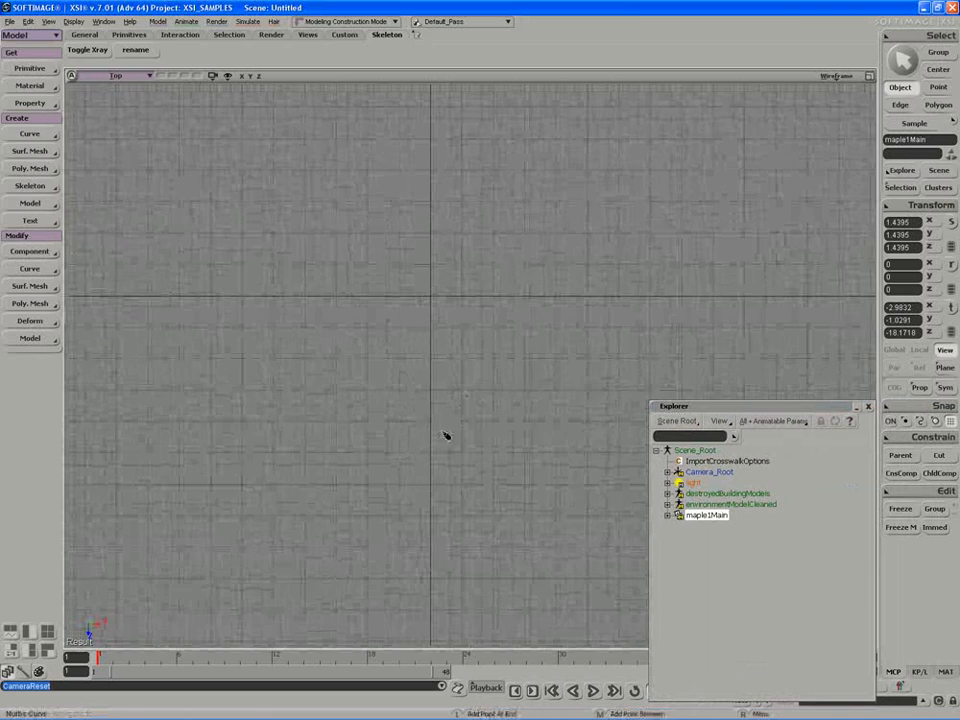
left_click(436, 428)
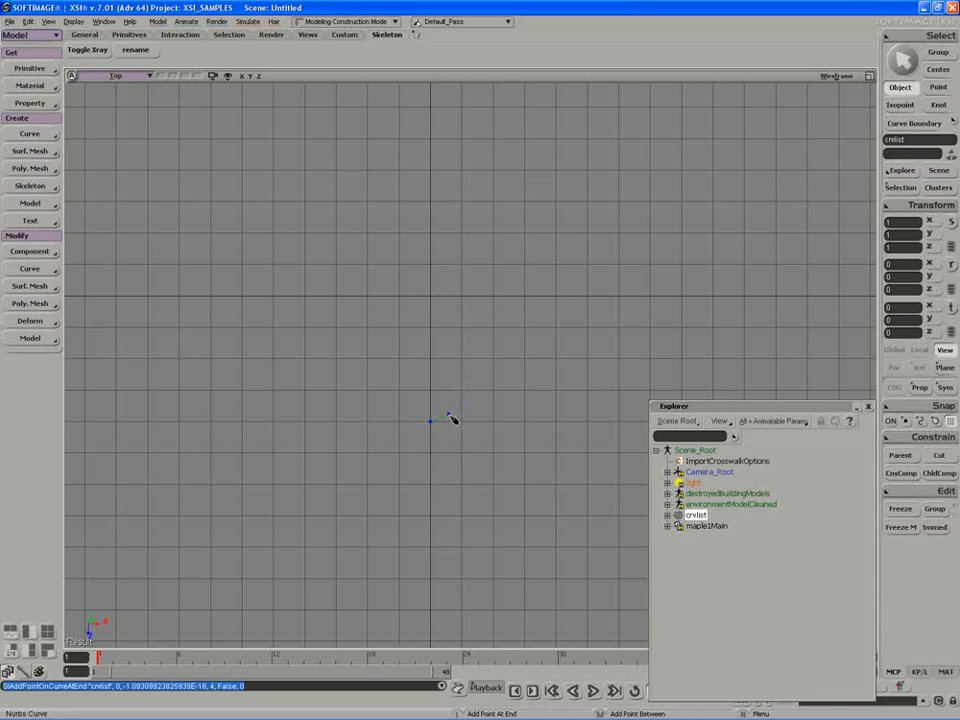
left_click(449, 414)
left_click(470, 396)
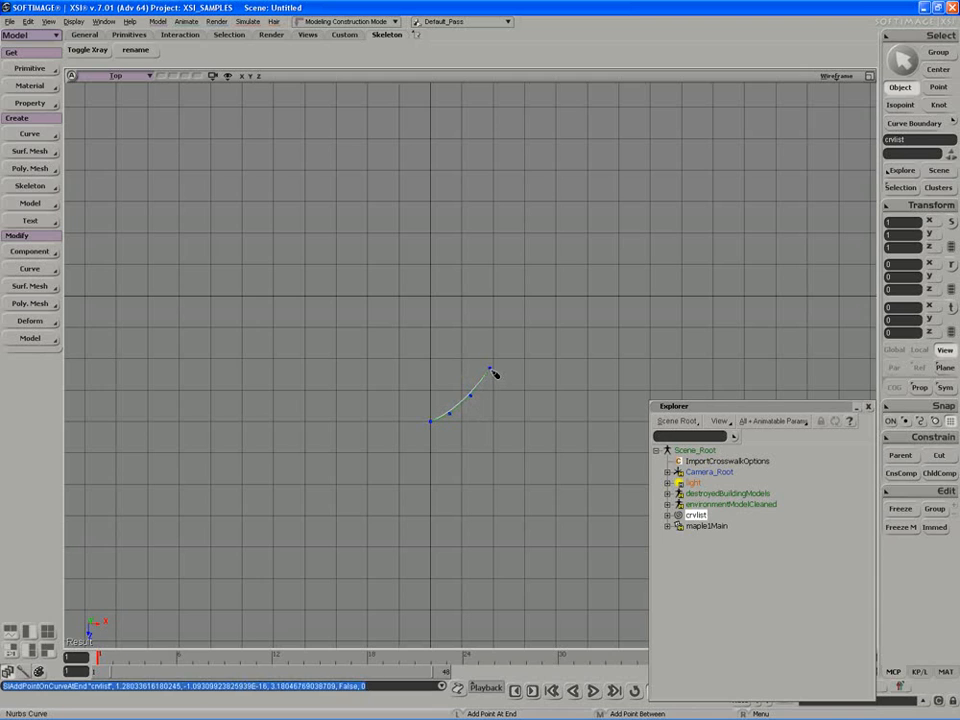
left_click(490, 370)
left_click(503, 324)
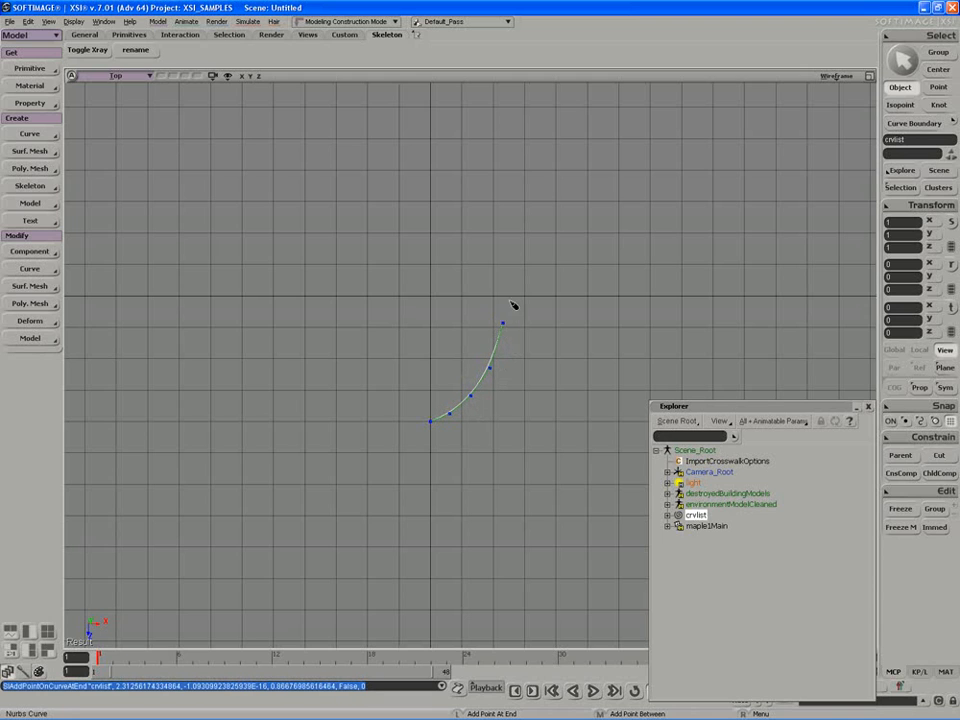
left_click(506, 288)
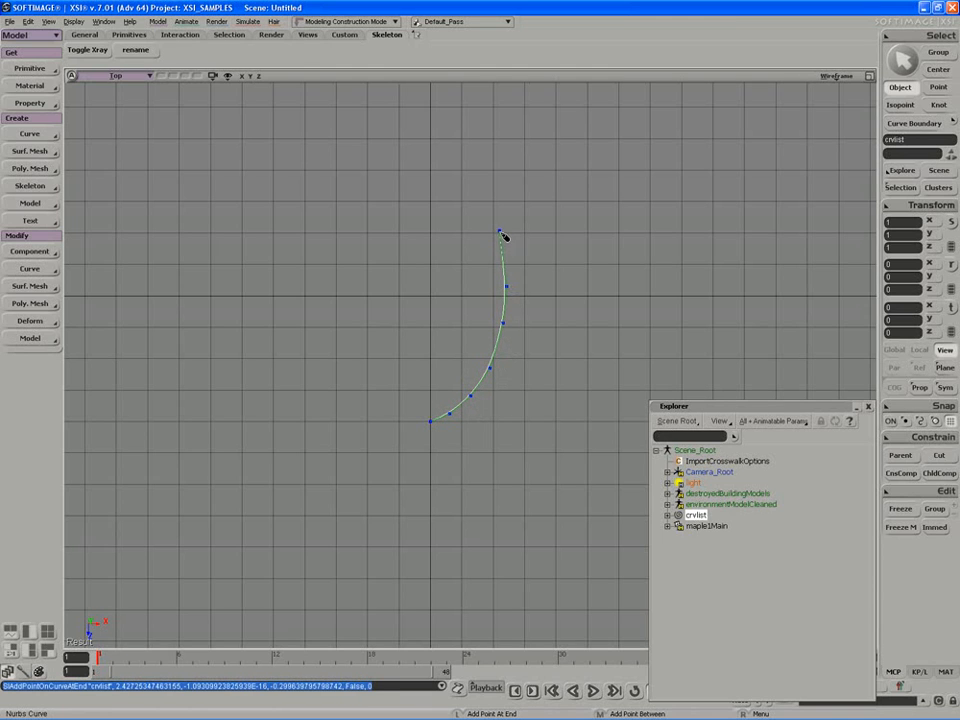
left_click(501, 232)
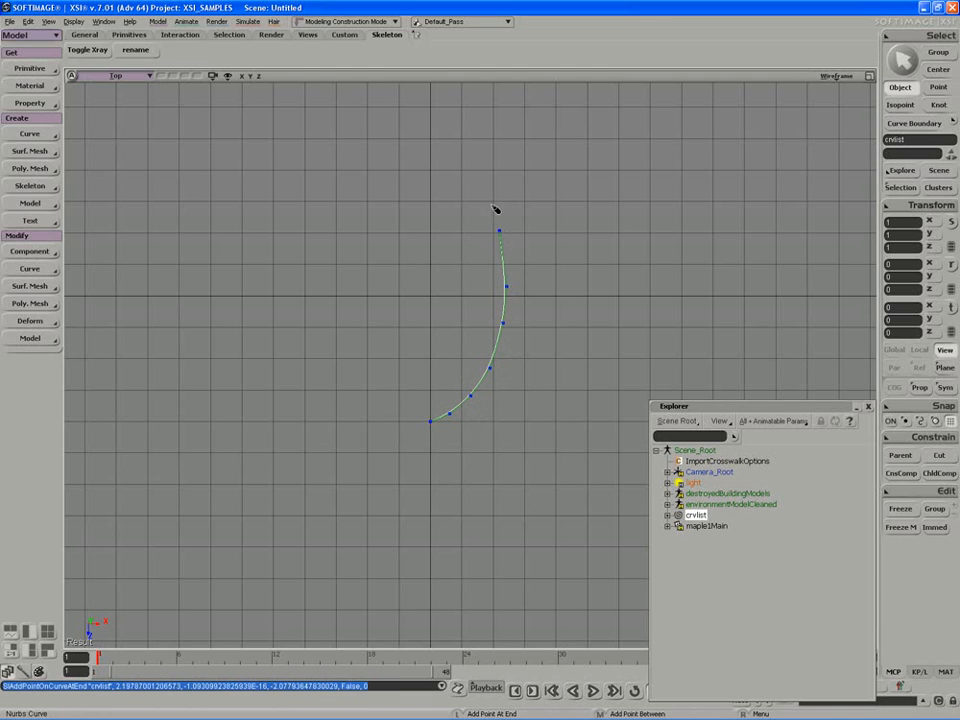
left_click(442, 188)
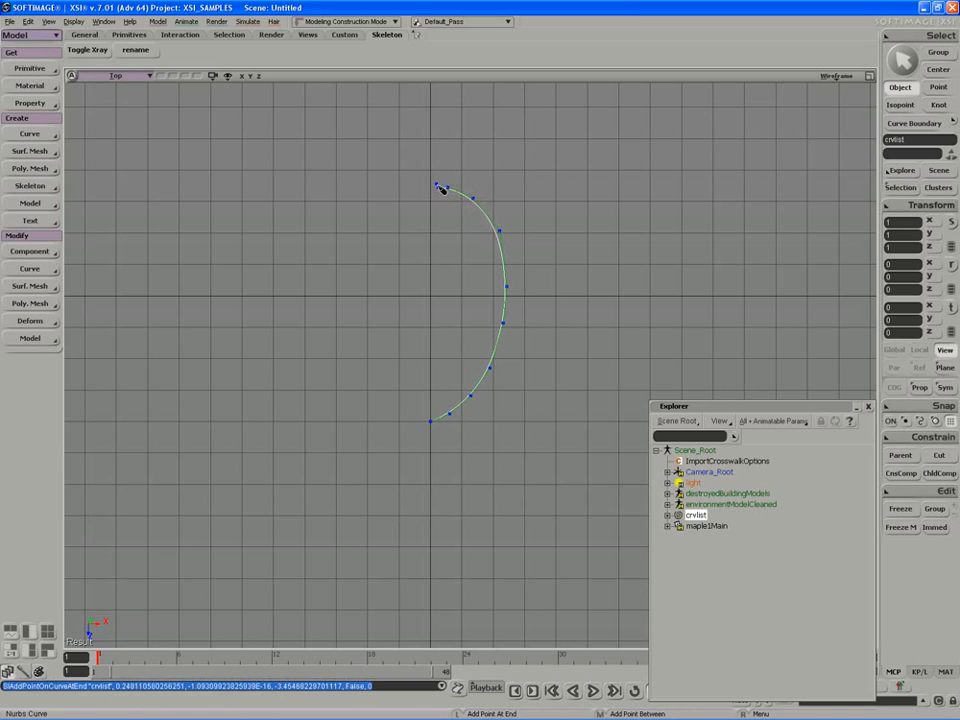
Extend the curve into a nearly straight stem running close to the Z axis up to about Z -6.9, and finish drawing.
left_click(439, 181)
left_click(437, 148)
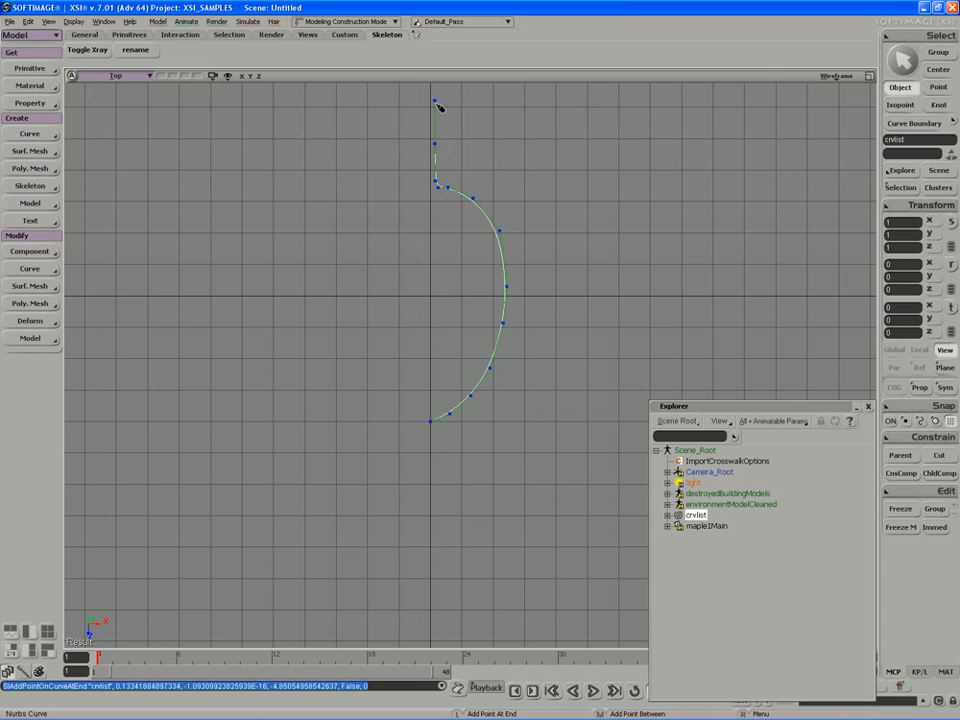
left_click(438, 99)
key("z")
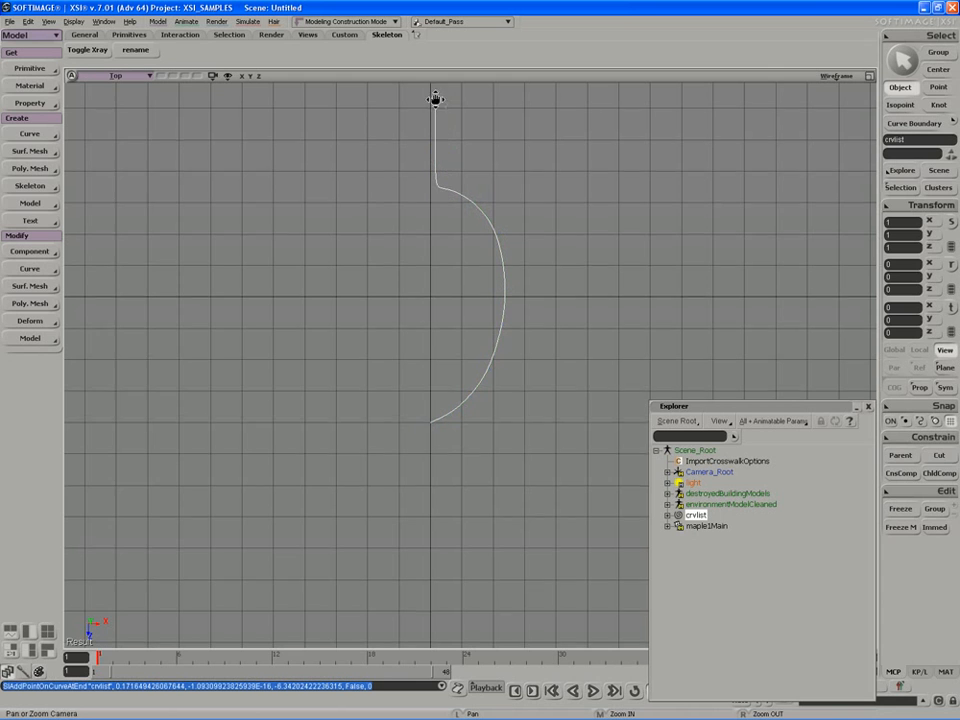
left_click_drag(437, 99, 437, 181)
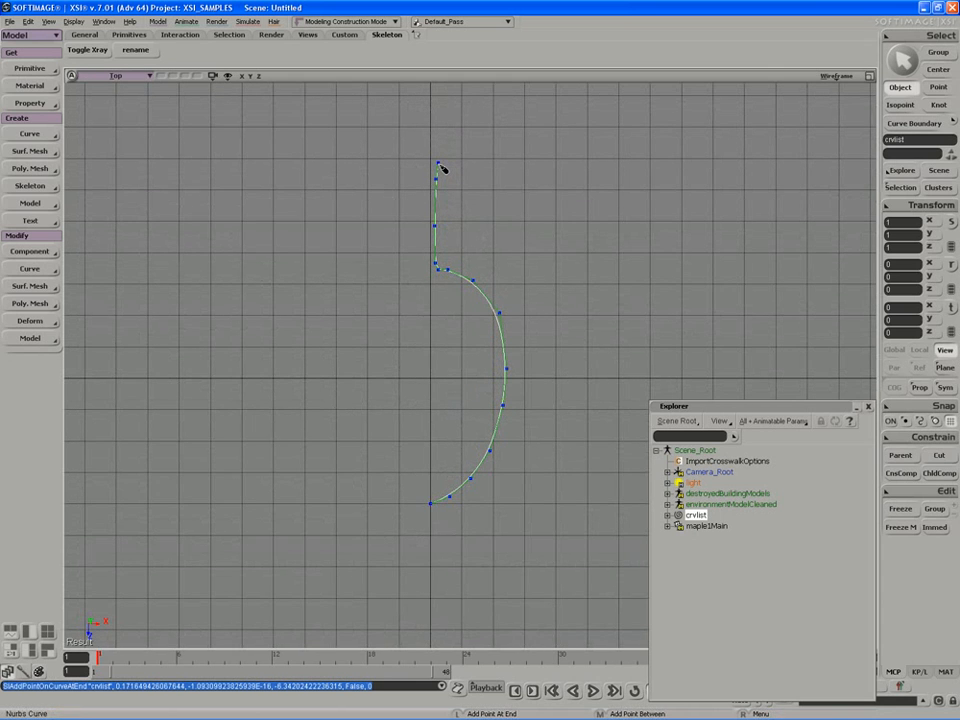
key("s")
left_click_drag(400, 232, 429, 234)
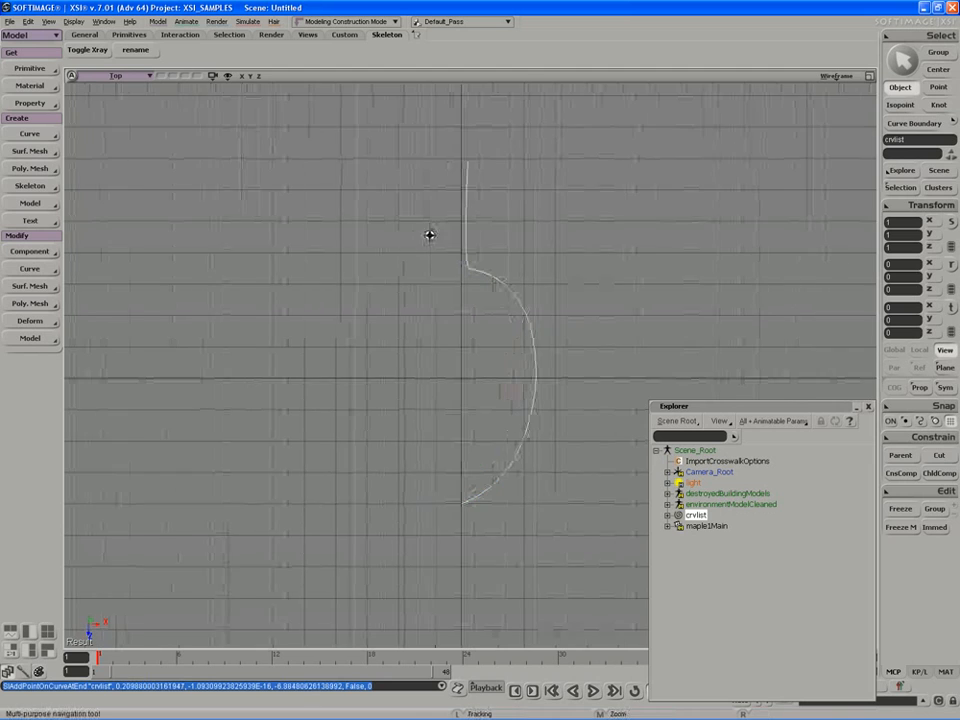
middle_click_drag(429, 234, 452, 280)
key("space")
Duplicate the half-outline curve symmetrically across the YZ plane, with Duplicate Constraints and Freeze Negative Scaling enabled.
key("s")
left_click_drag(448, 303, 436, 288)
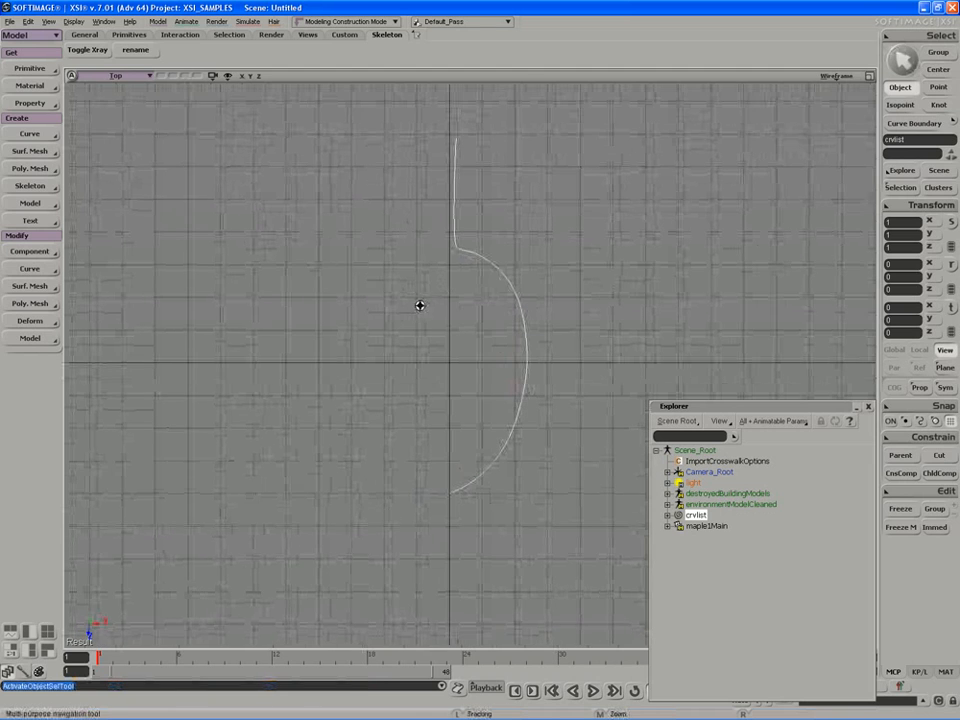
key("s")
left_click_drag(540, 538, 530, 559)
middle_click_drag(530, 559, 480, 560)
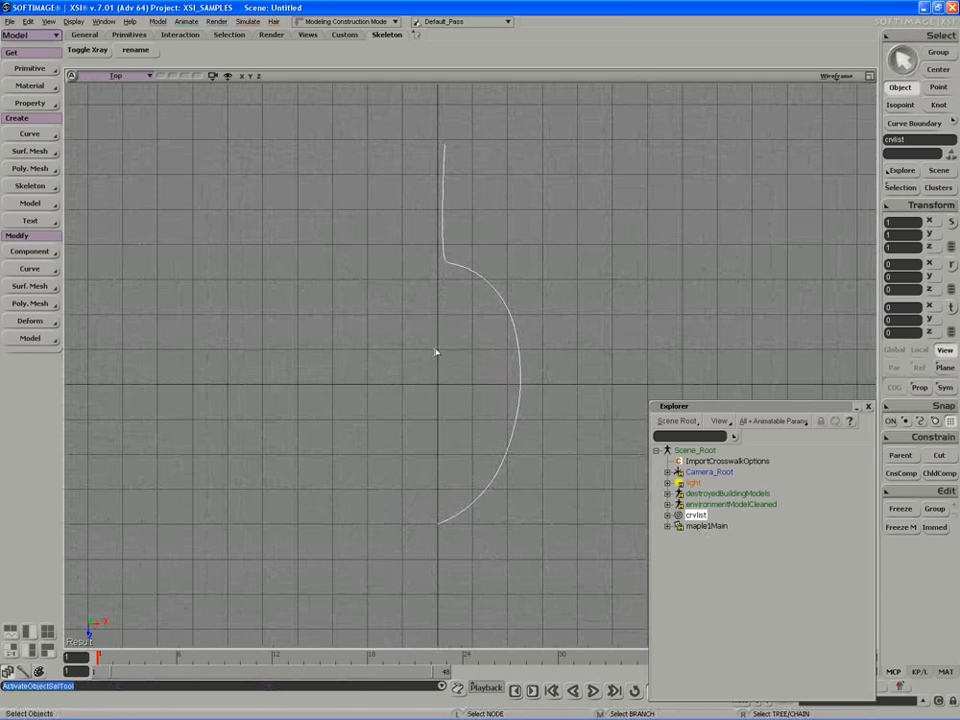
left_click_drag(715, 407, 719, 390)
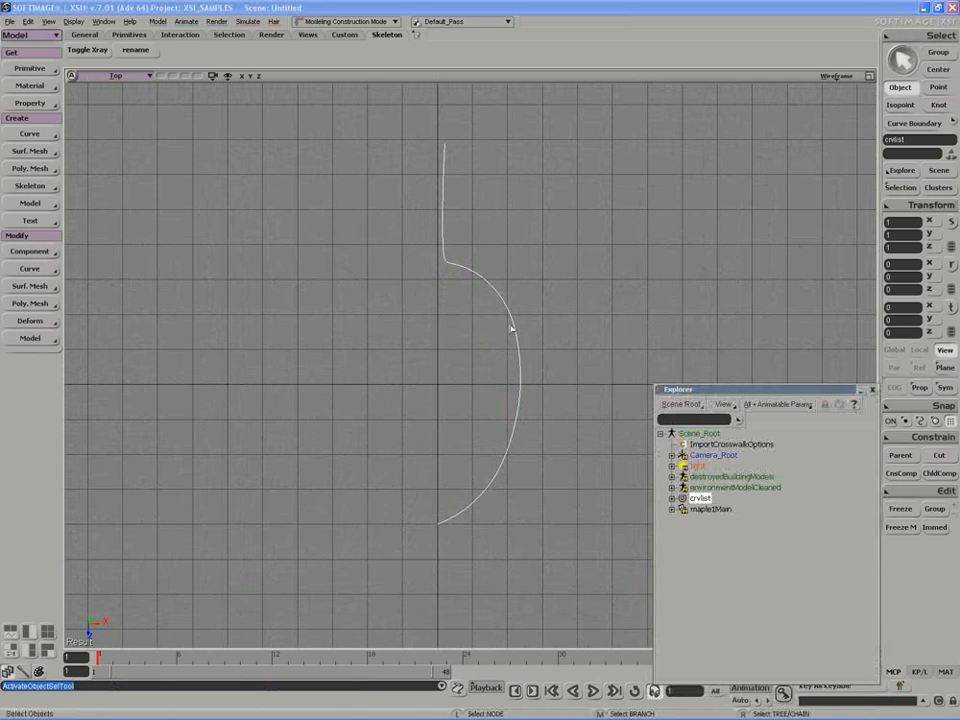
left_click(27, 189)
left_click(140, 402)
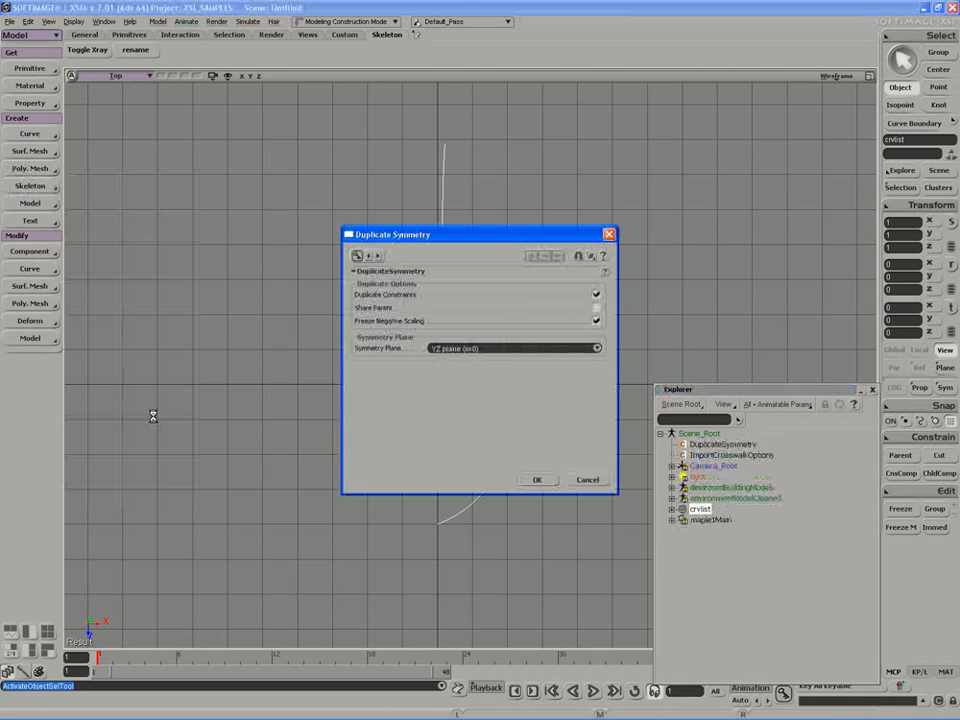
left_click(537, 481)
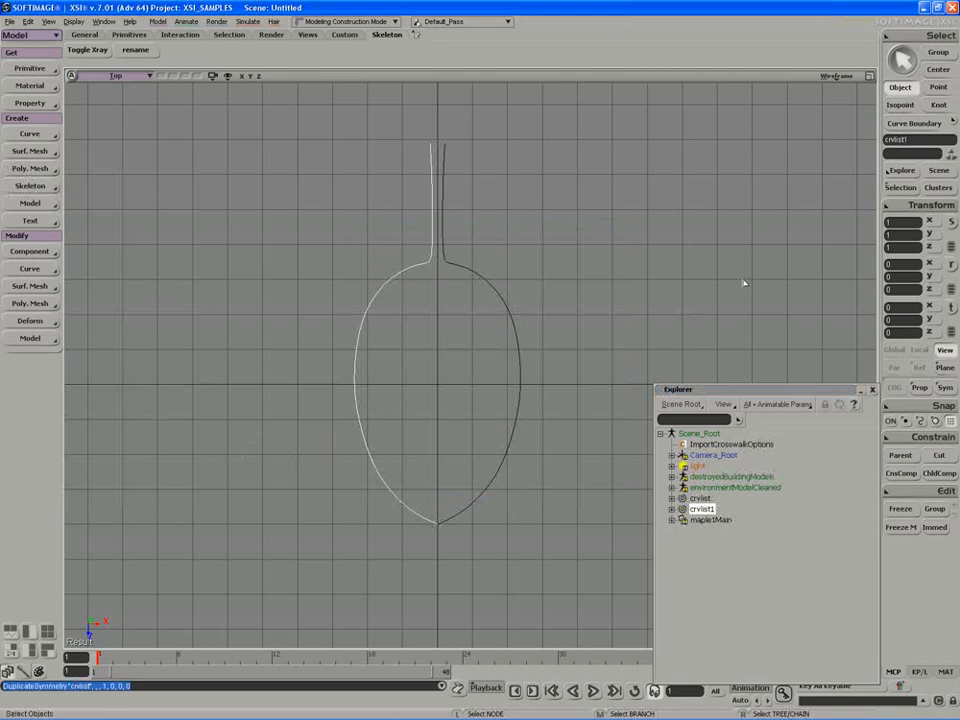
Restore the four-view layout and create an arc primitive curve with an end angle of 180.
left_click(869, 76)
key("f")
key("s")
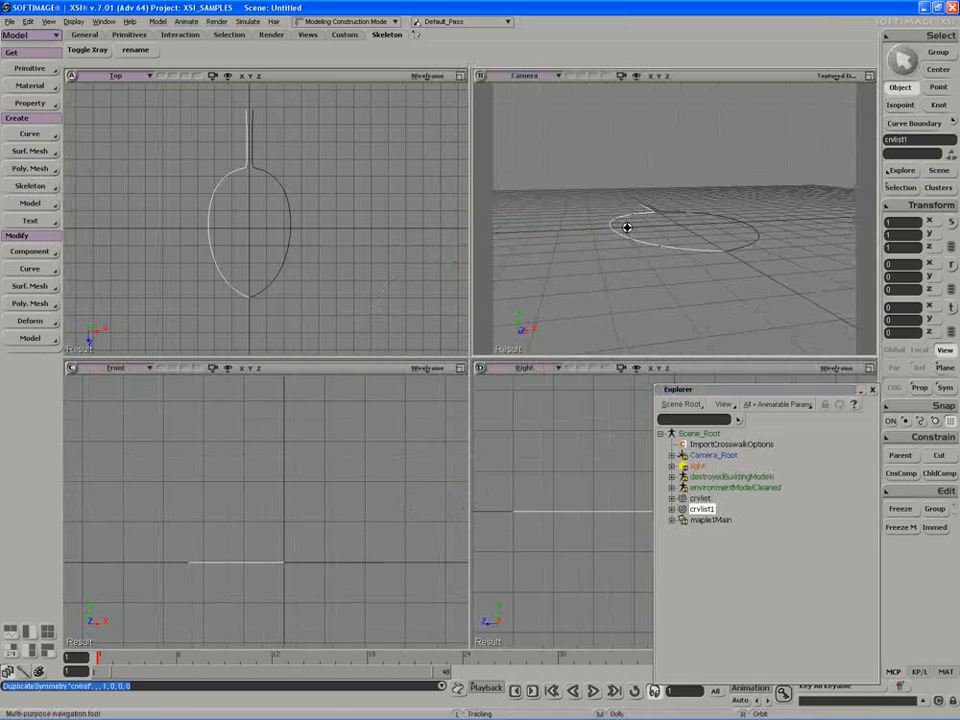
mouse_move(627, 227)
right_mouse_down()
mouse_move(574, 253)
mouse_move(617, 255)
mouse_move(628, 245)
mouse_move(618, 246)
right_mouse_up()
left_click_drag(711, 391, 679, 385)
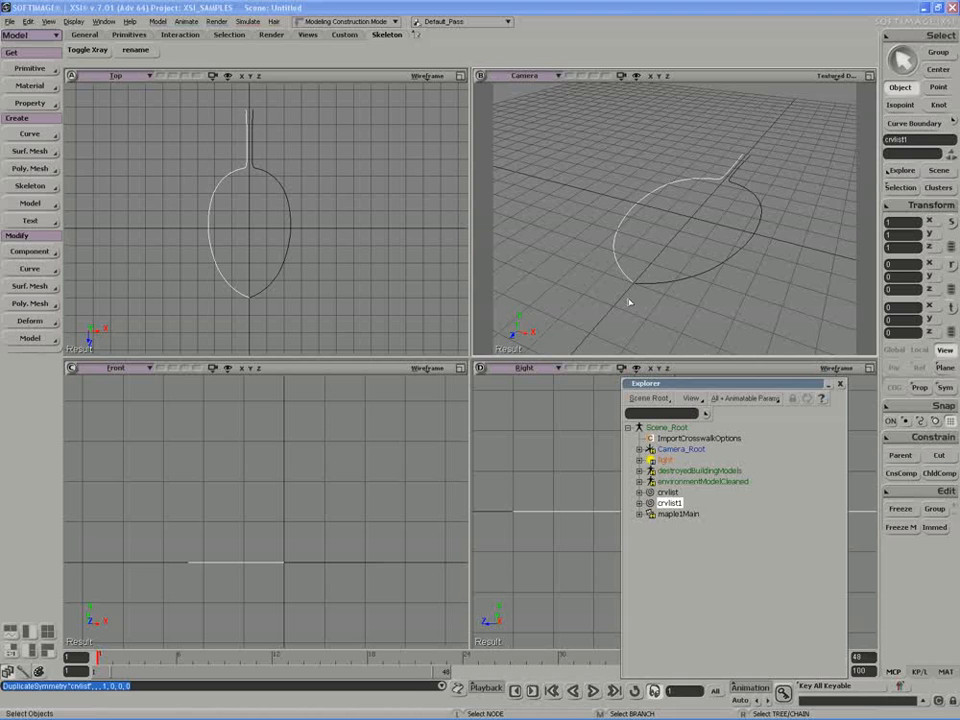
right_click_drag(629, 302, 647, 281)
left_click(29, 68)
mouse_move(85, 80)
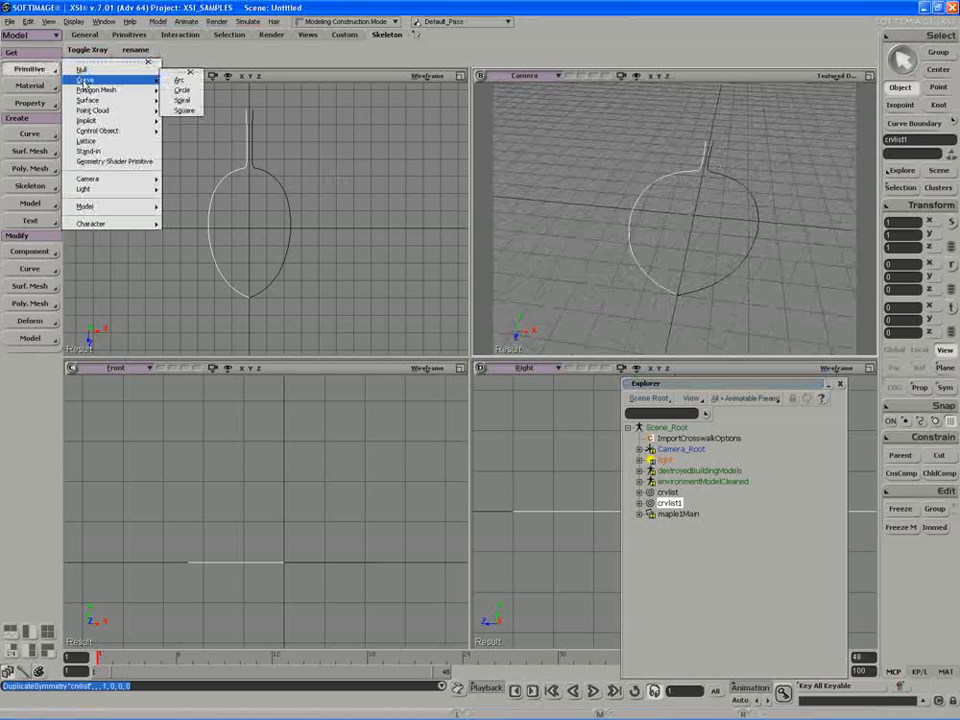
left_click(179, 79)
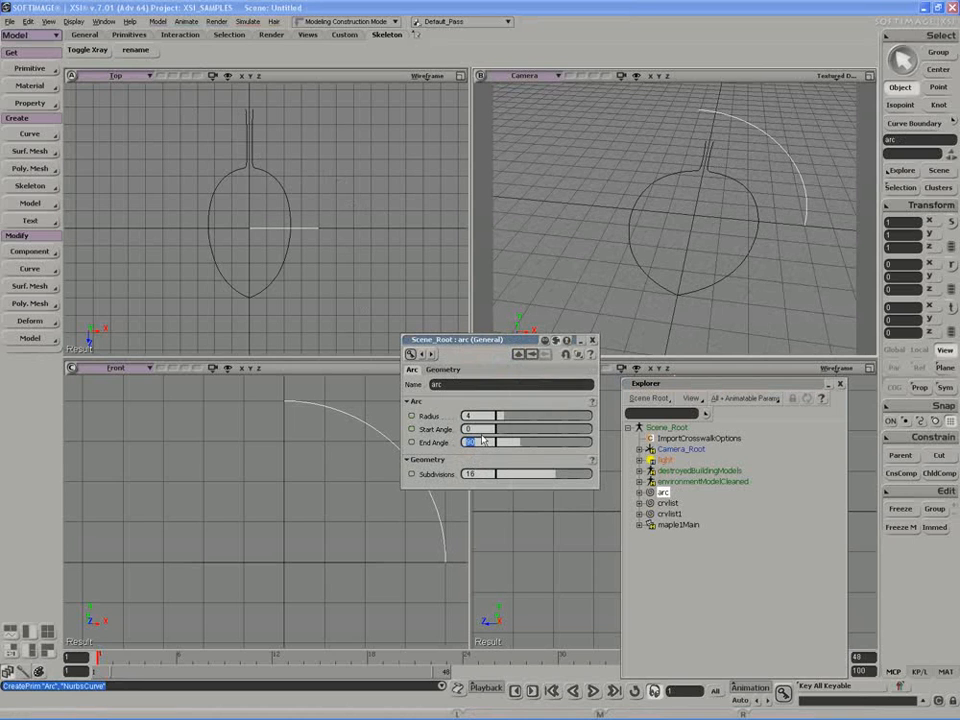
type("180")
key("Return")
Show the arc's control points and set its subdivisions to 8.
right_click_drag(632, 289, 611, 258)
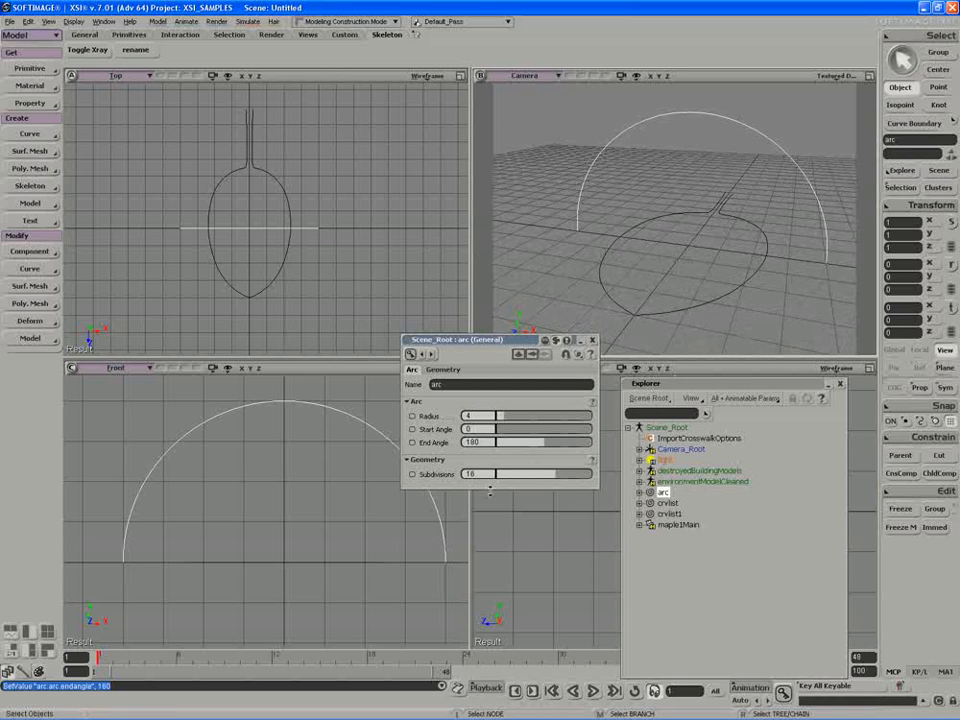
key("m")
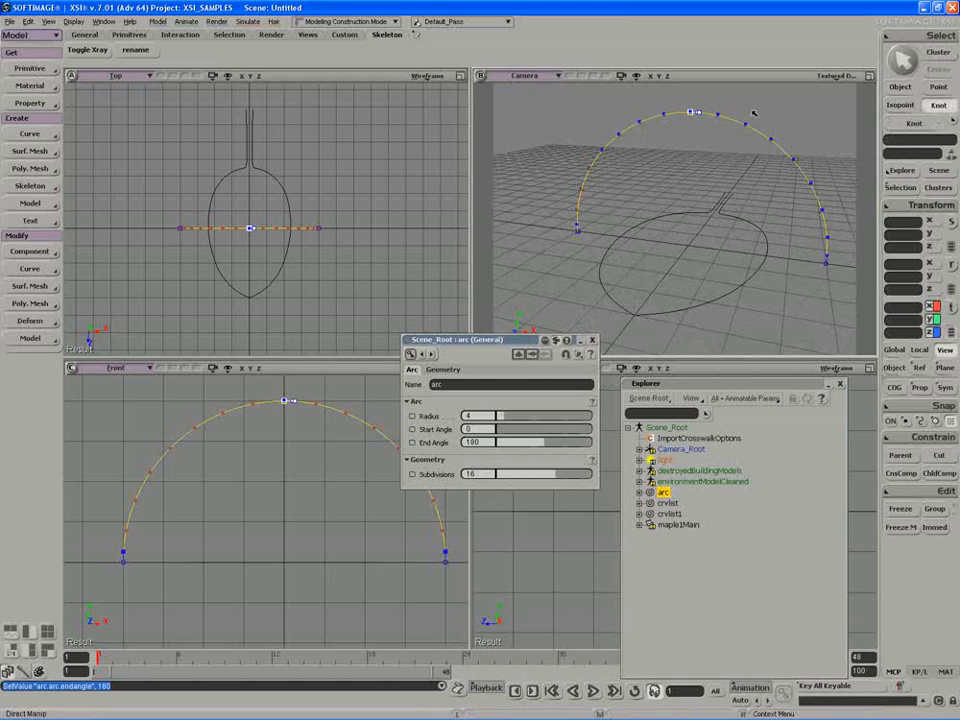
left_click(483, 474)
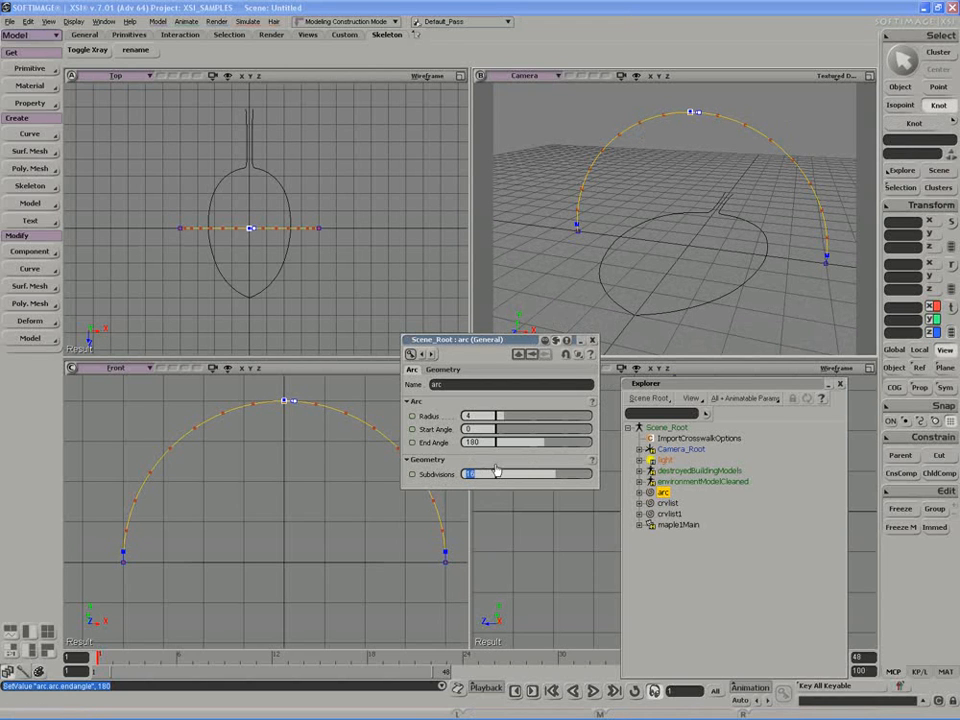
type("8")
key("Return")
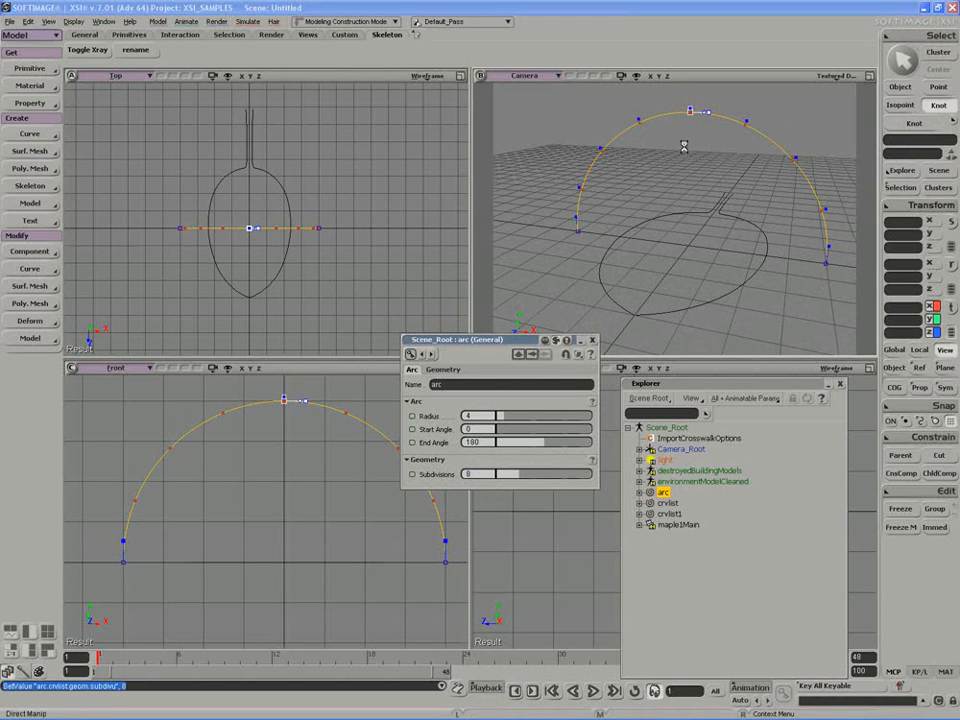
Flatten the arc by scaling it to about 0.11 in Y, and freeze its scaling.
key("space")
key("x")
left_click_drag(690, 210, 691, 263)
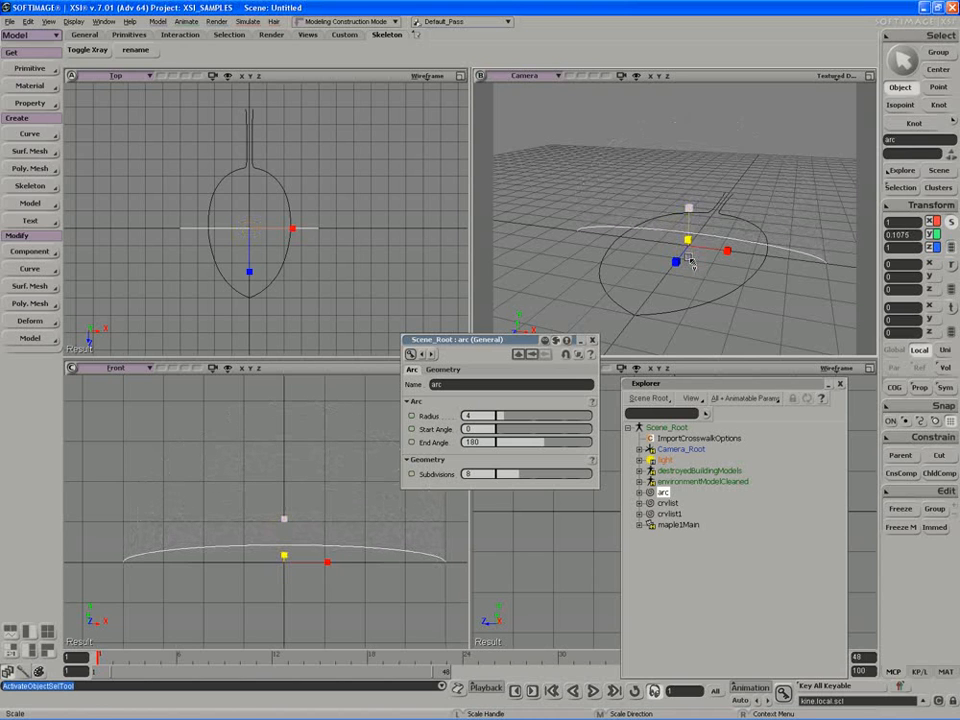
key("s")
middle_click_drag(675, 261, 638, 244)
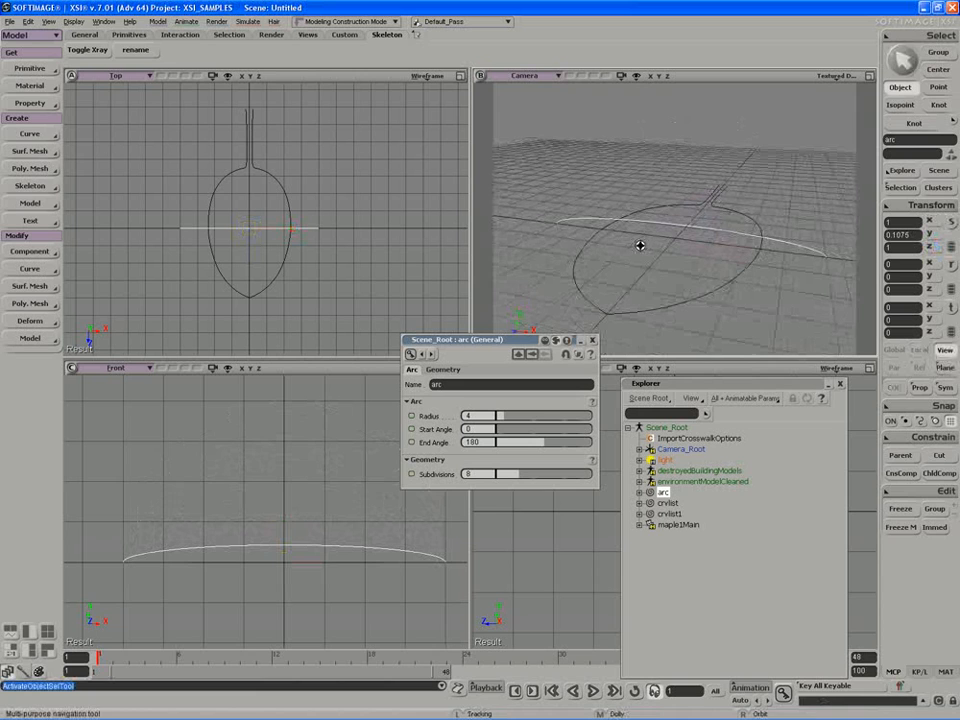
key("space")
left_click(908, 209)
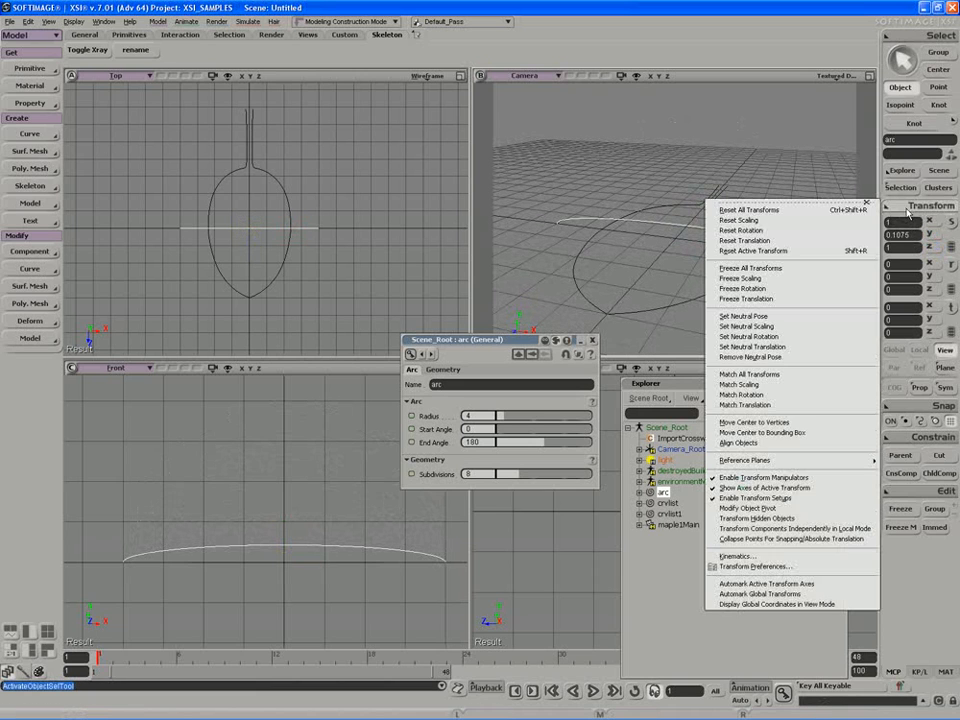
left_click(782, 278)
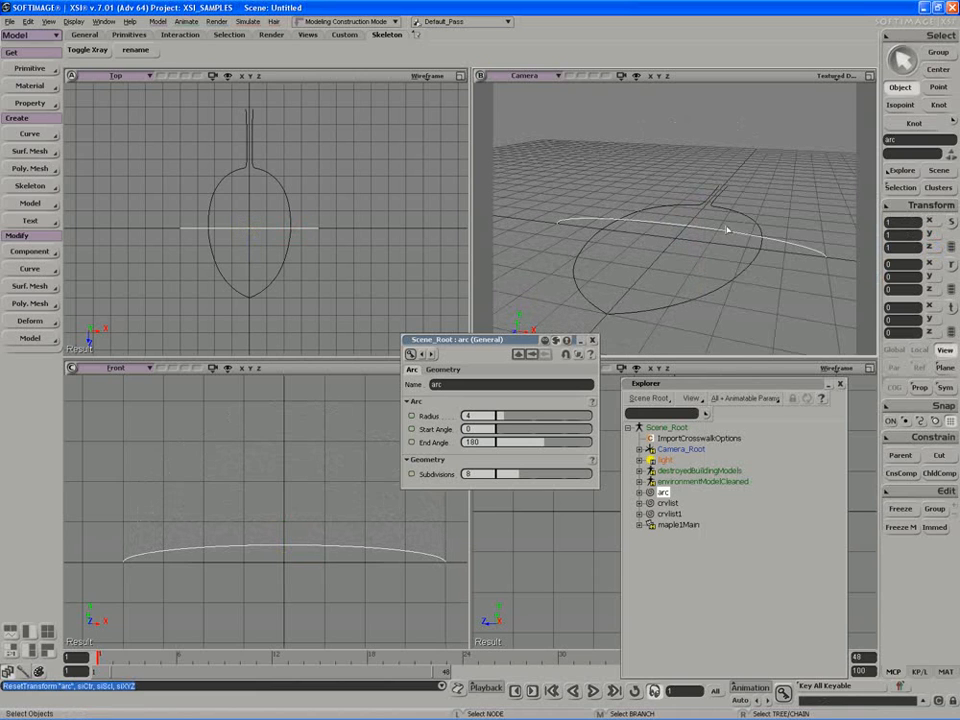
Create a Birail polygon mesh using the flattened arc as the profile and the two mirrored half-outline curves as rails.
left_click(735, 280)
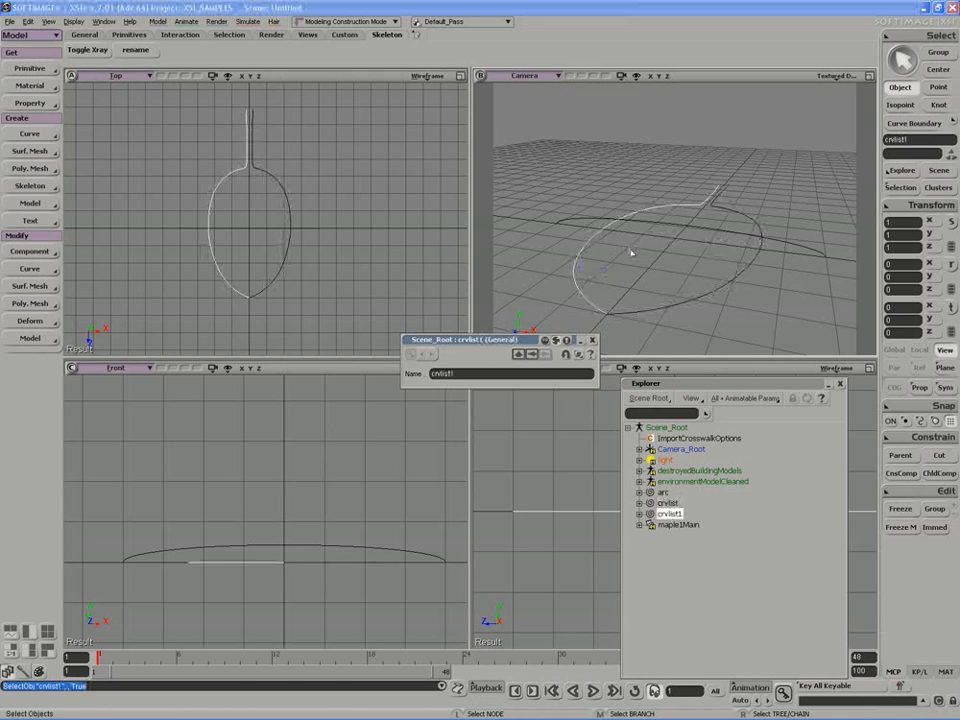
left_click(688, 222)
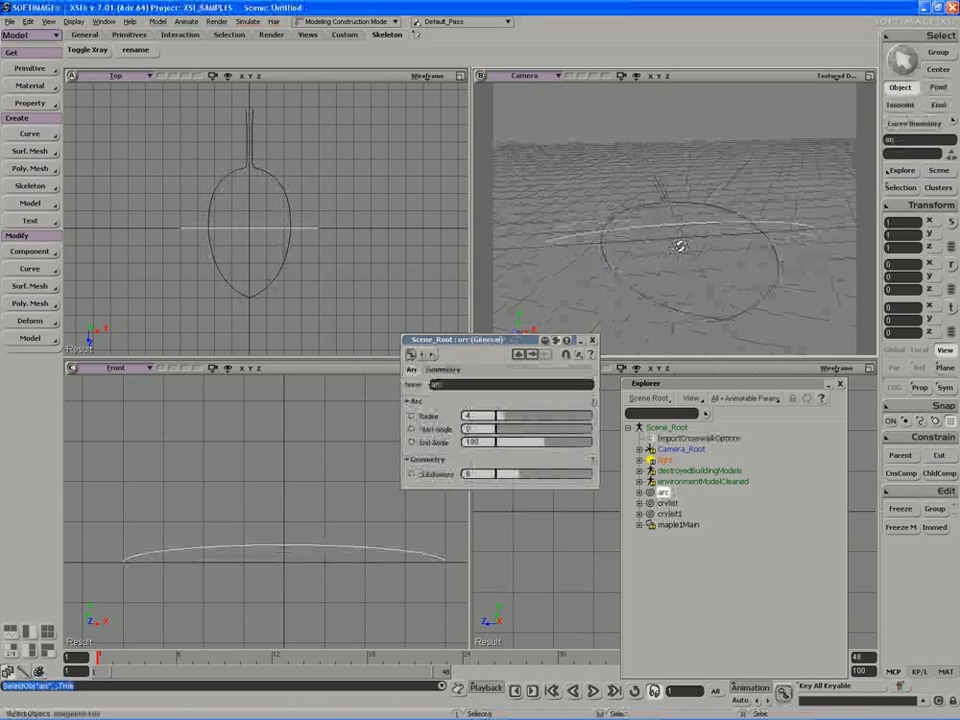
left_click(14, 168)
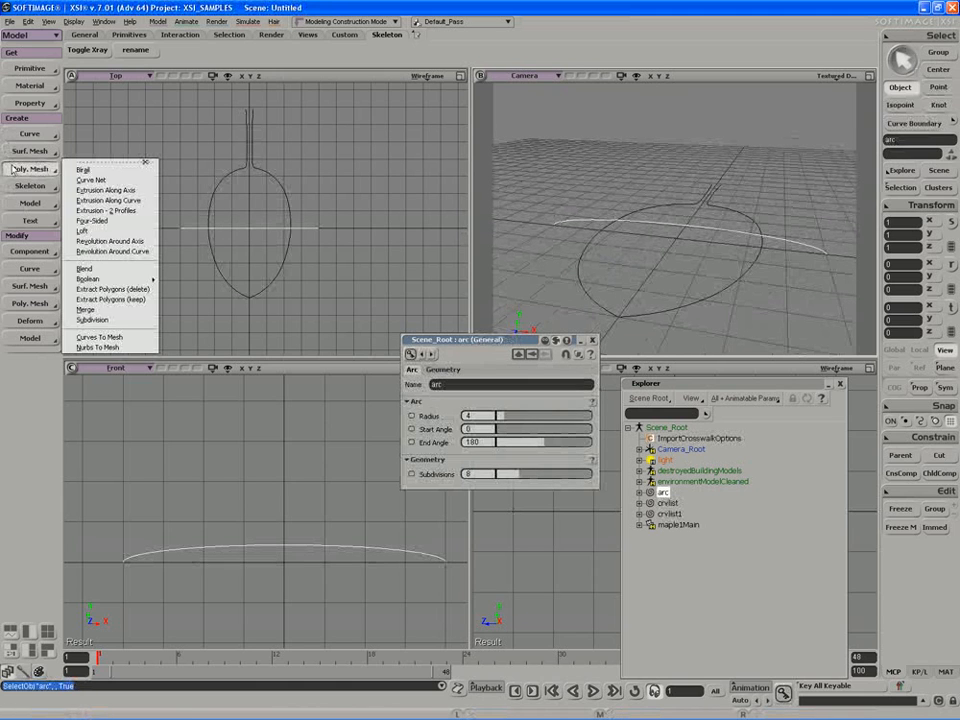
left_click(114, 171)
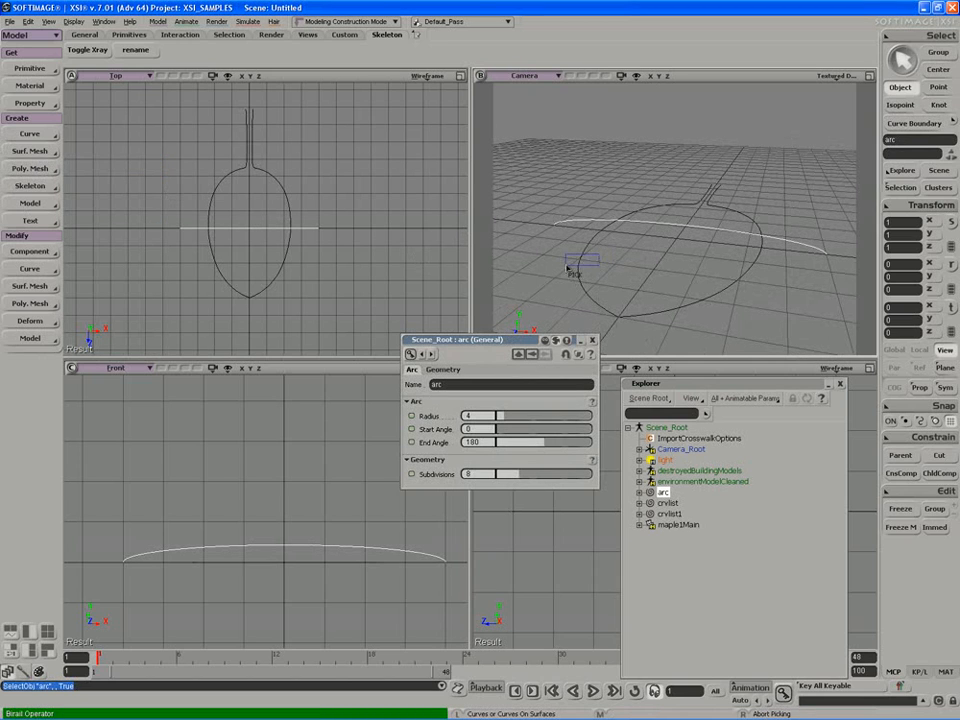
left_click(698, 302)
left_click(660, 313)
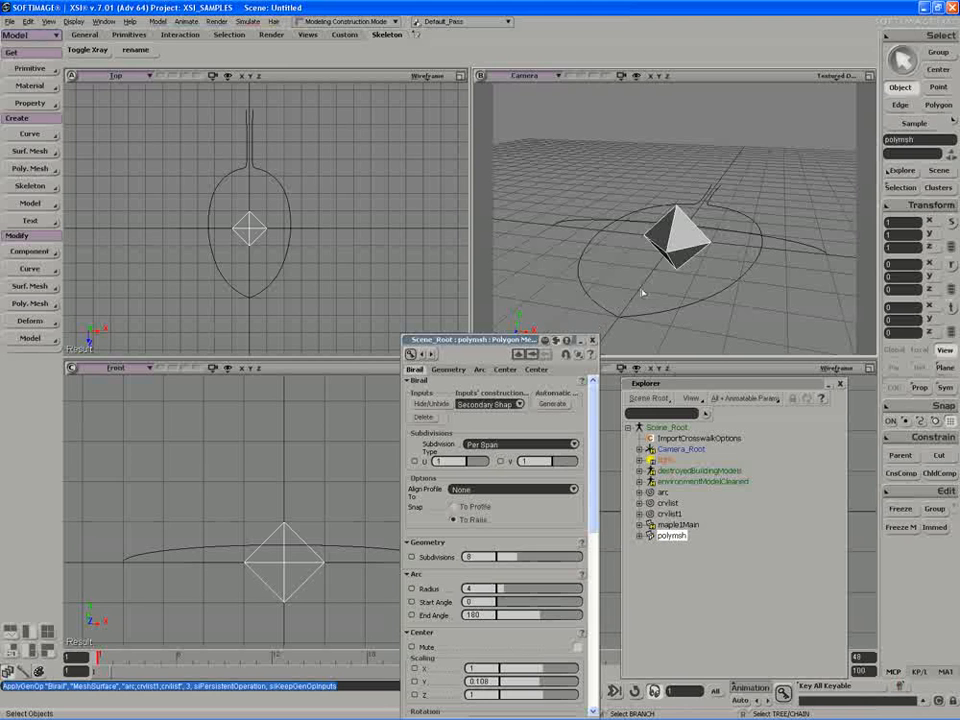
Move the arc profile away from the mesh to beyond the end of the stem, and clear the selection.
left_click(733, 237)
key("v")
left_click_drag(733, 237, 656, 193)
key("s")
middle_click_drag(643, 210, 669, 253)
key("ctrl+shift+a")
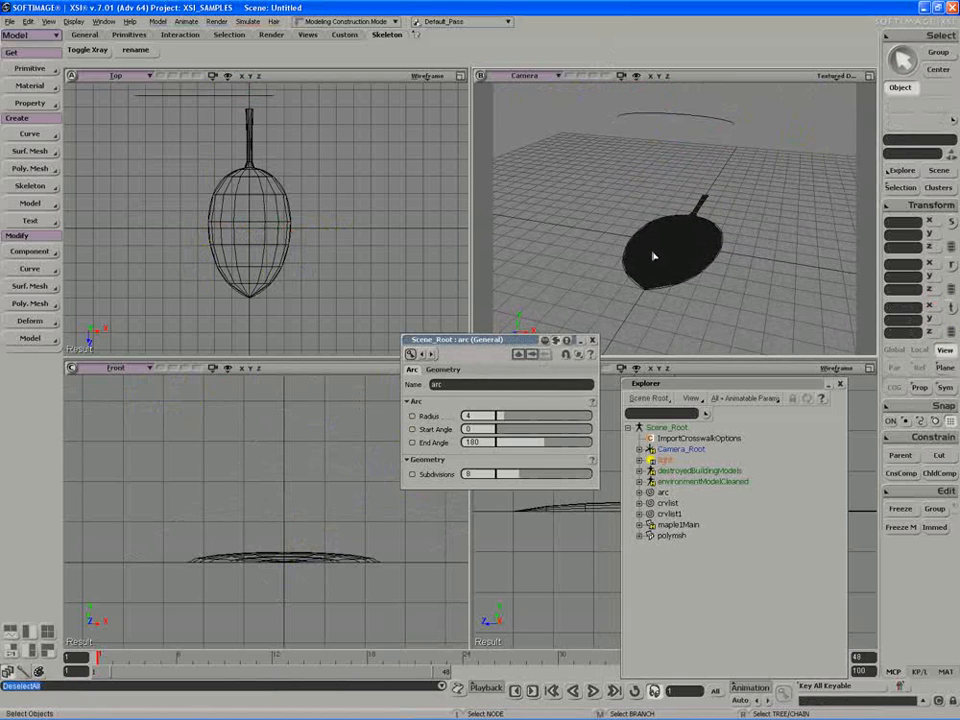
Inspect the birail mesh, and reposition the arc profile to about X -1.76, Y 1.75, Z -10.13.
key("space")
left_click(272, 242)
key("s")
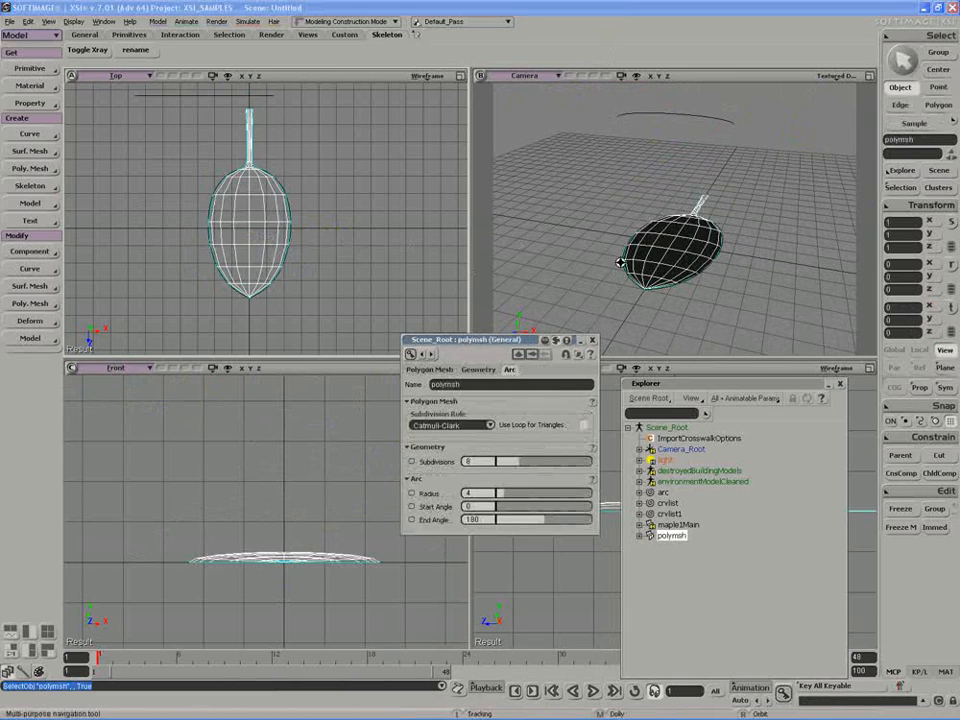
middle_click_drag(624, 264, 720, 212)
key("space")
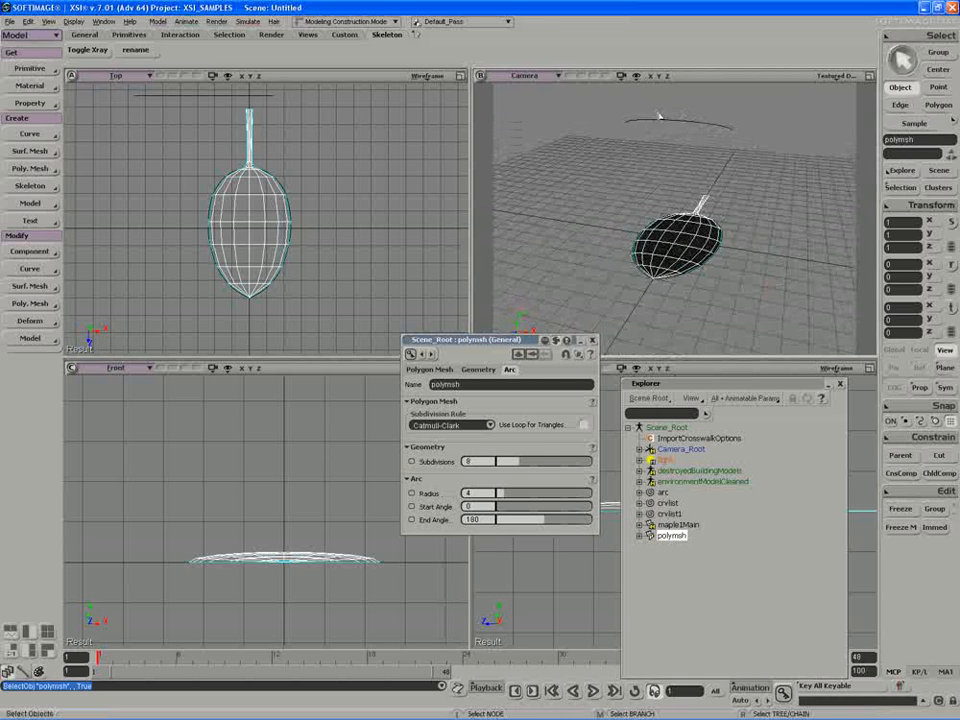
left_click(659, 116)
key("v")
left_click_drag(688, 110, 732, 124)
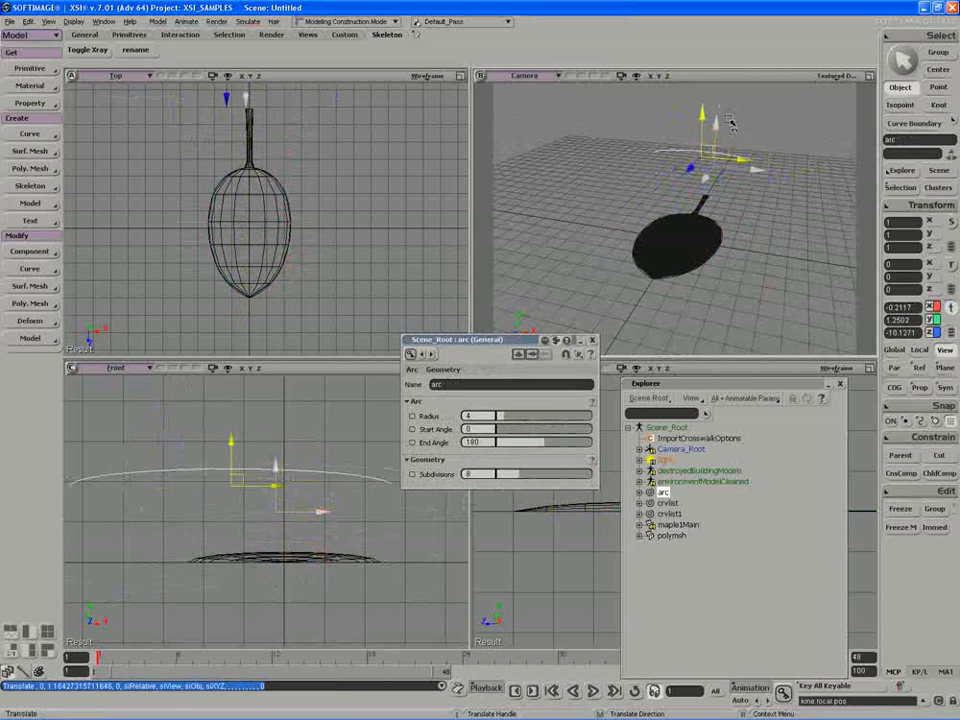
Invert the normals of the birail mesh.
key("space")
left_click(261, 216)
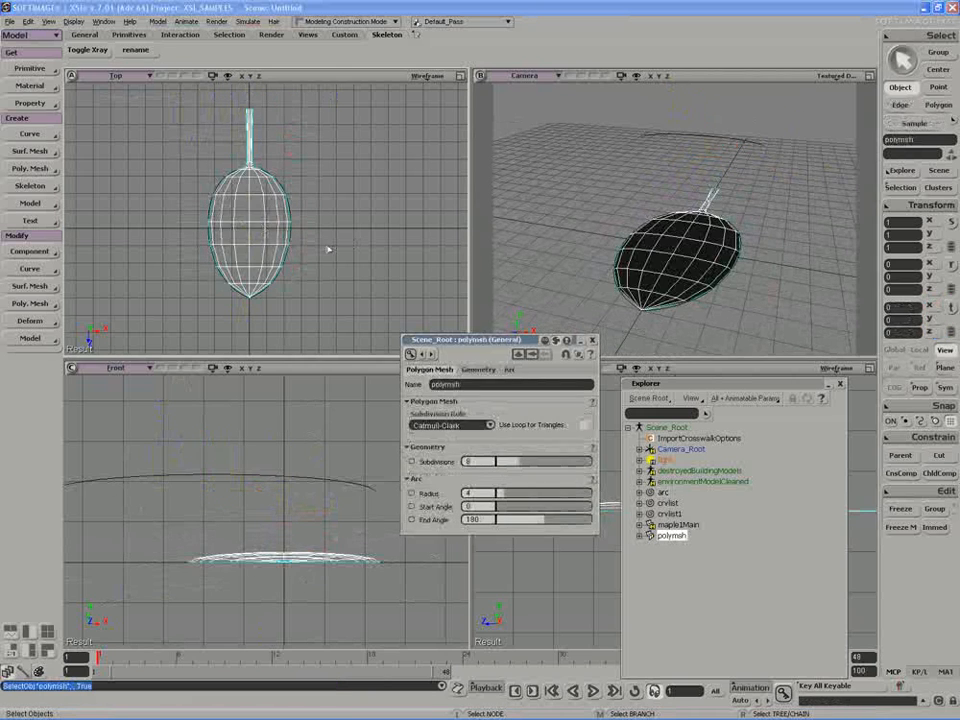
key("y")
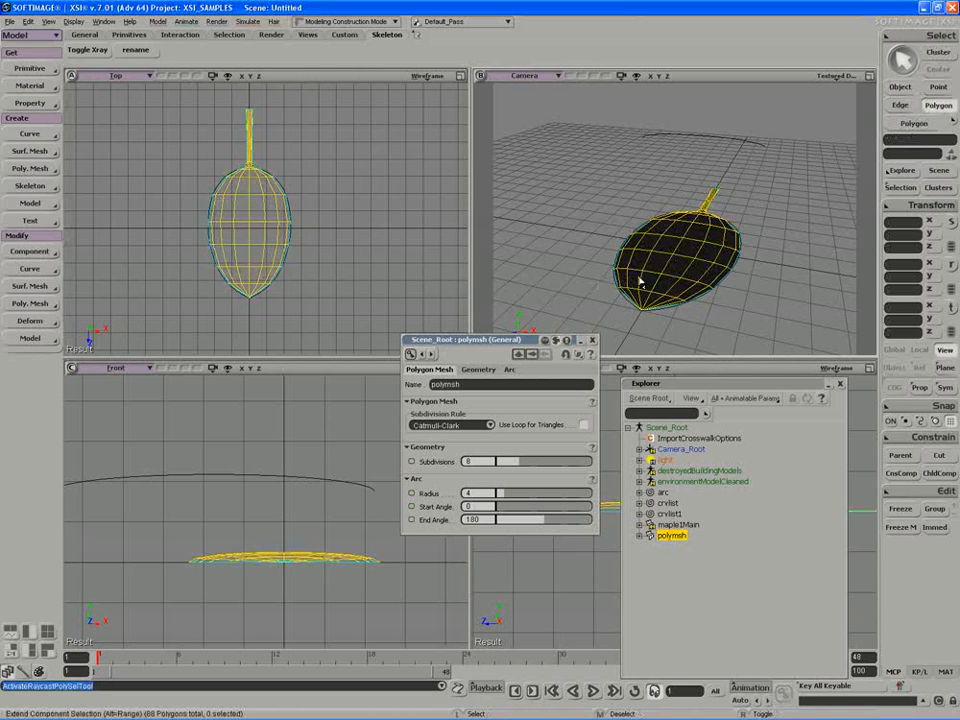
key("space")
left_click(592, 340)
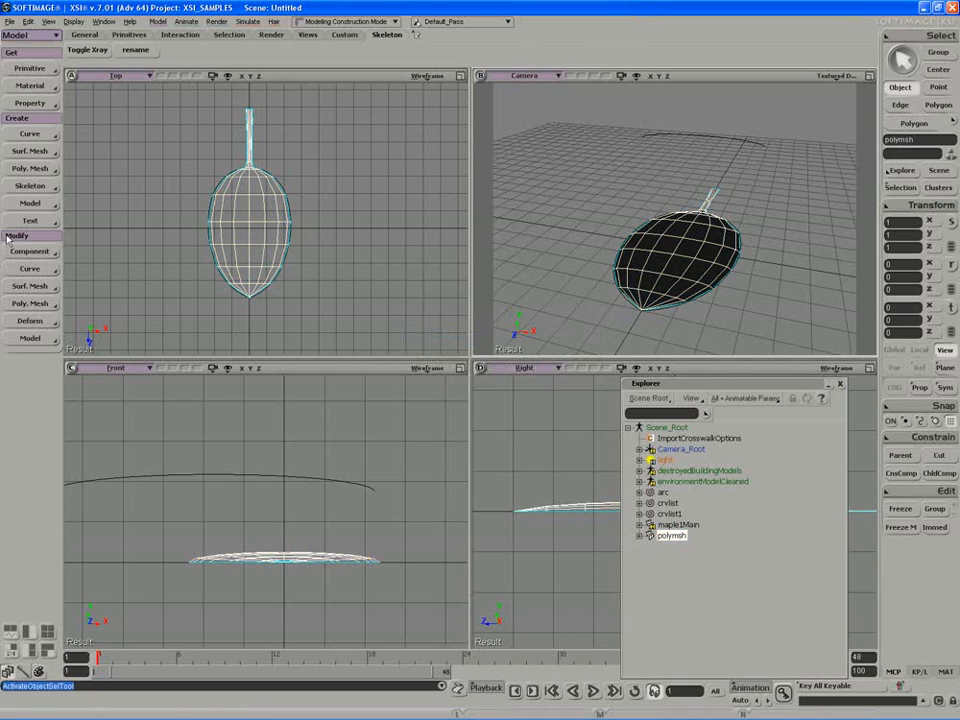
left_click(18, 289)
left_click(103, 315)
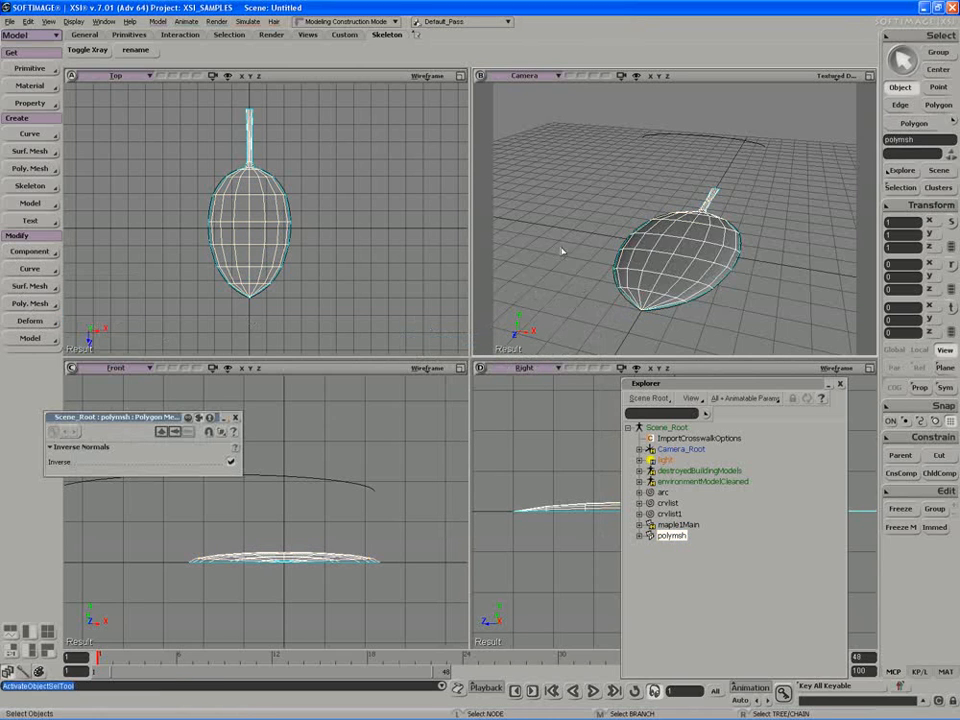
Rotate the arc profile to 180 degrees about X so the mesh curves downward.
left_click(693, 267)
key("s")
right_click_drag(693, 267, 633, 268)
left_click(703, 177)
key("s")
mouse_move(703, 177)
right_mouse_down()
mouse_move(699, 186)
mouse_move(703, 178)
right_mouse_up()
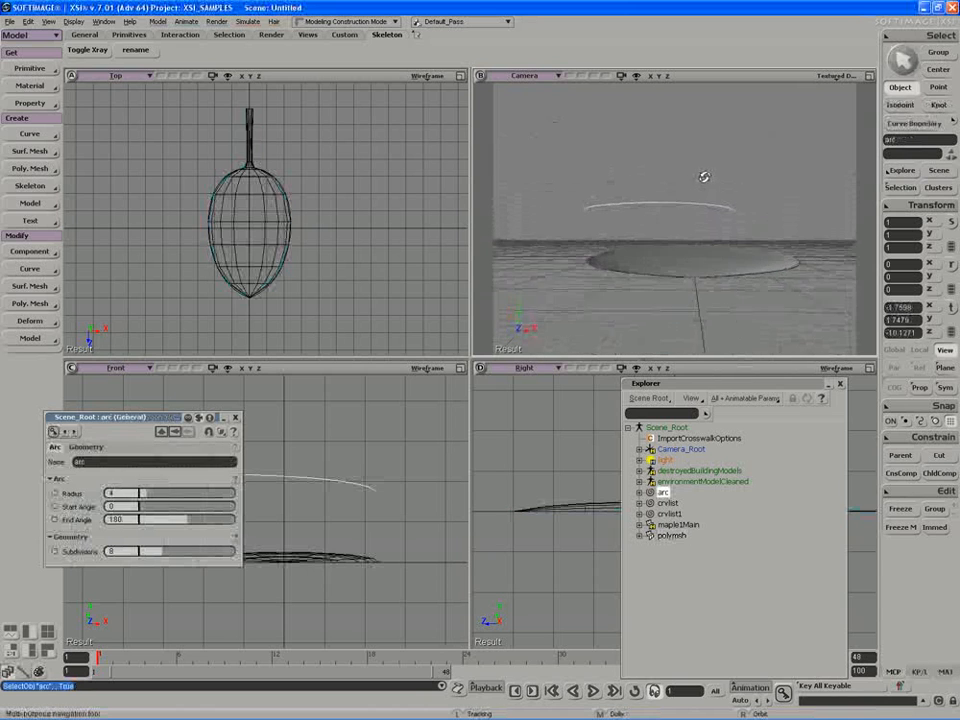
key("v")
key("r")
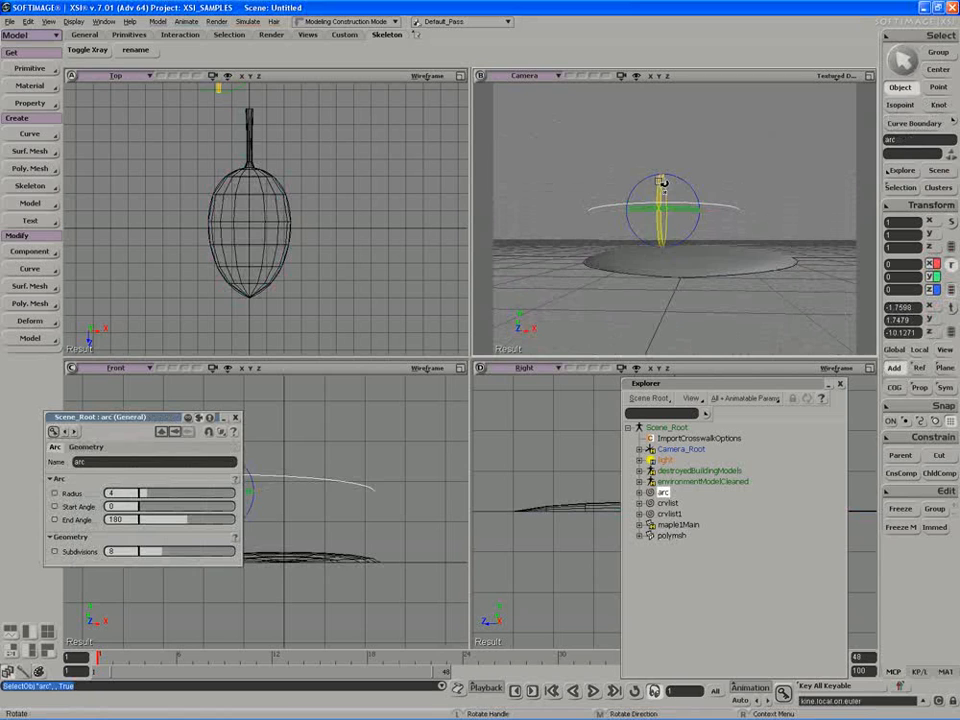
left_click_drag(660, 182, 762, 297)
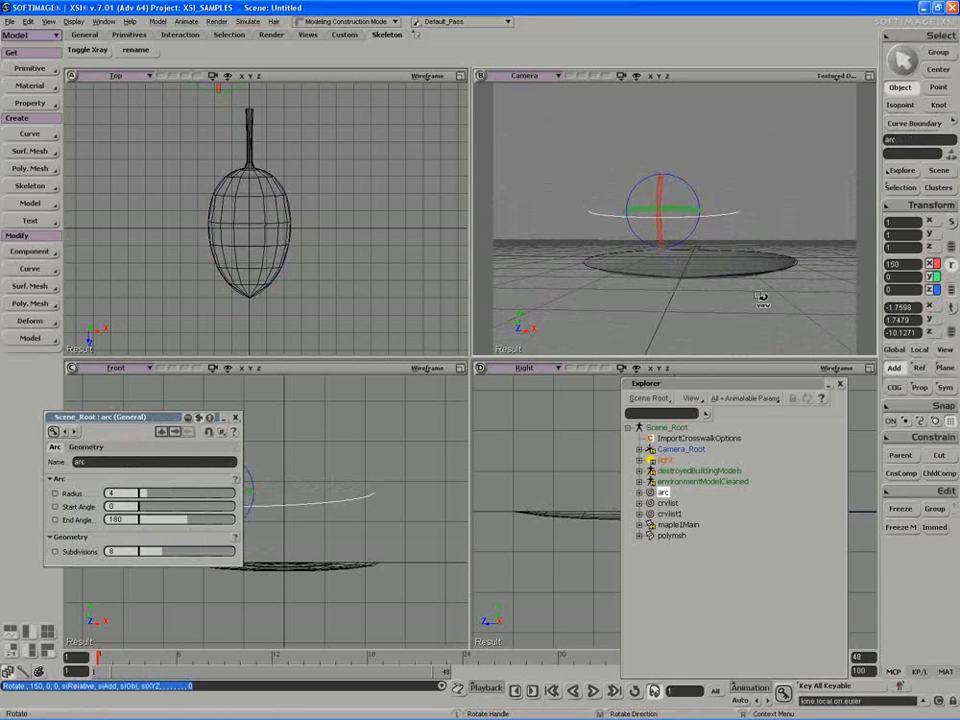
left_click(904, 264)
key("Return")
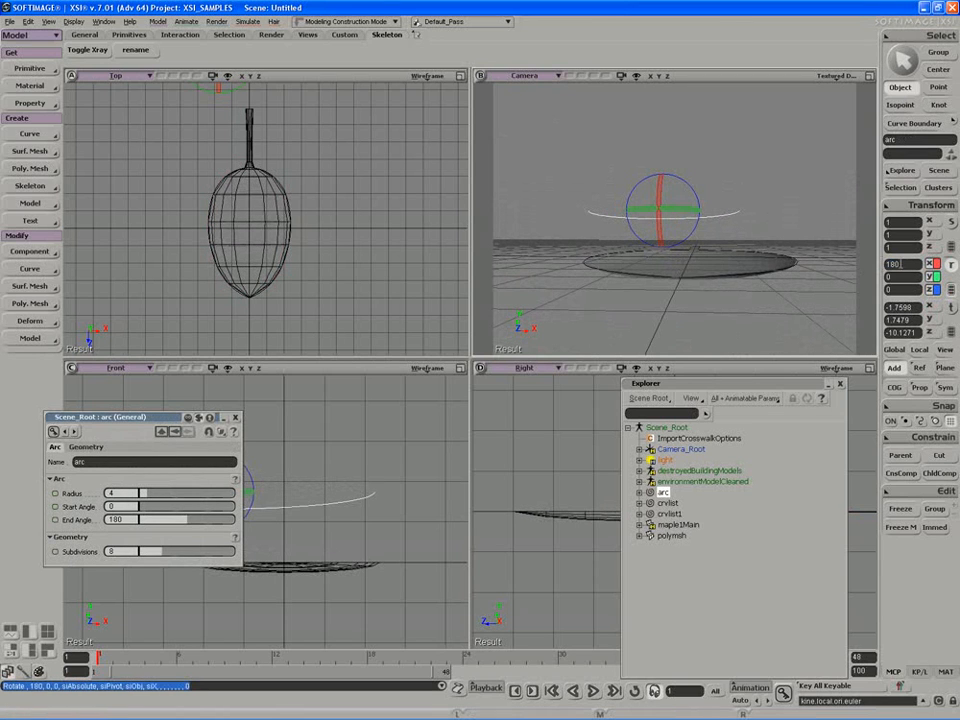
Select the mesh and open the Birail operator's properties from its construction history.
key("s")
right_click_drag(803, 237, 700, 262)
key("space")
left_click(683, 268)
key("s")
left_click_drag(700, 290, 711, 272)
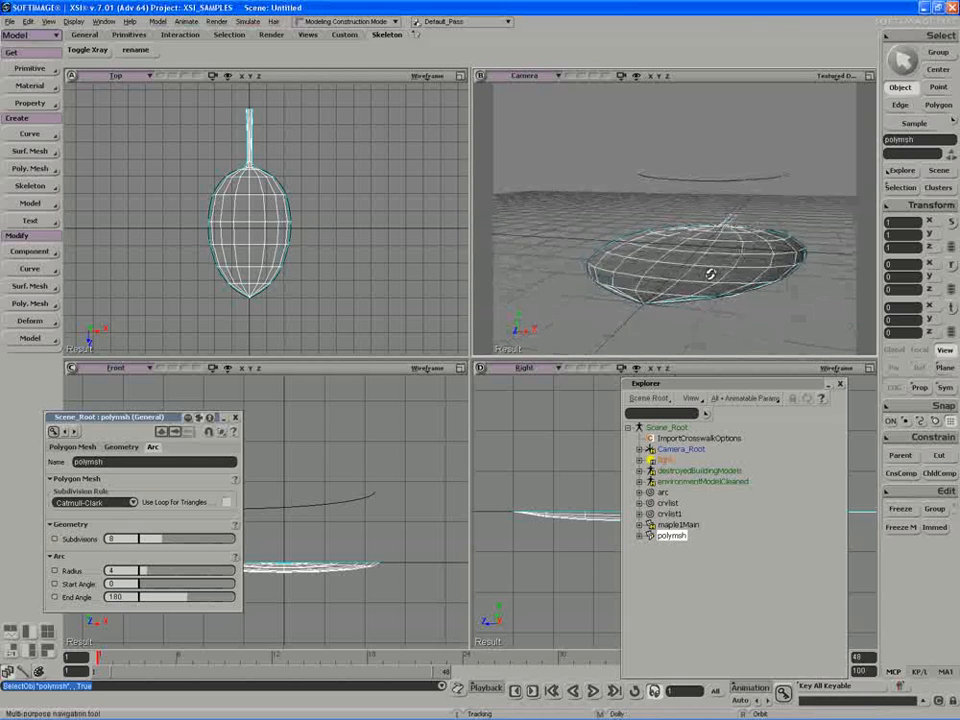
right_click_drag(711, 272, 703, 279)
left_click_drag(703, 279, 690, 259)
right_click_drag(690, 259, 628, 298)
key("space")
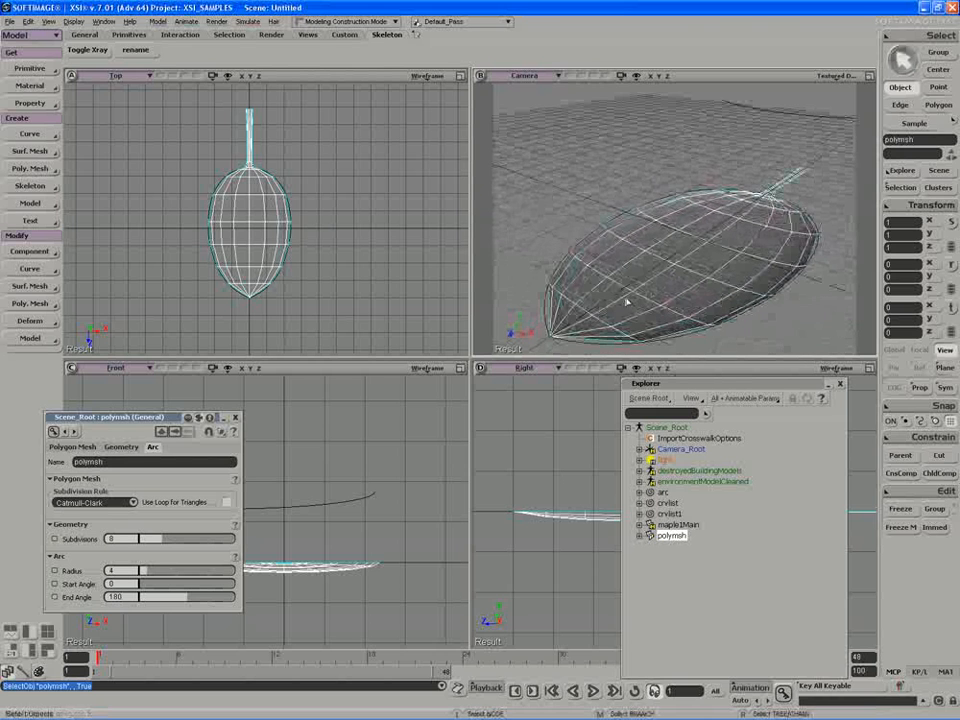
left_click(908, 188)
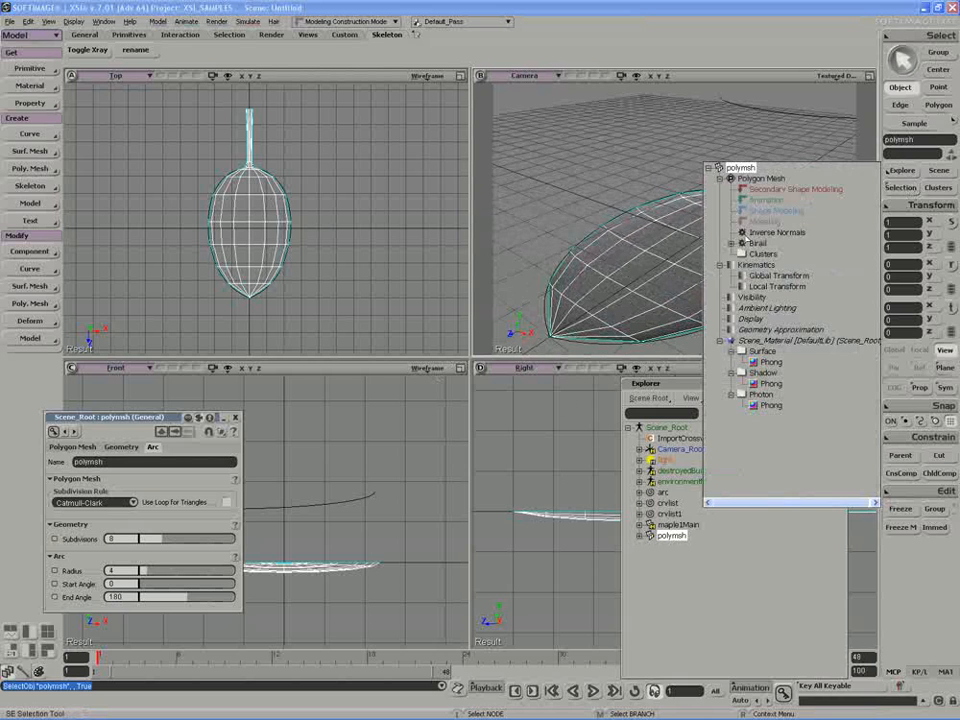
left_click(758, 243)
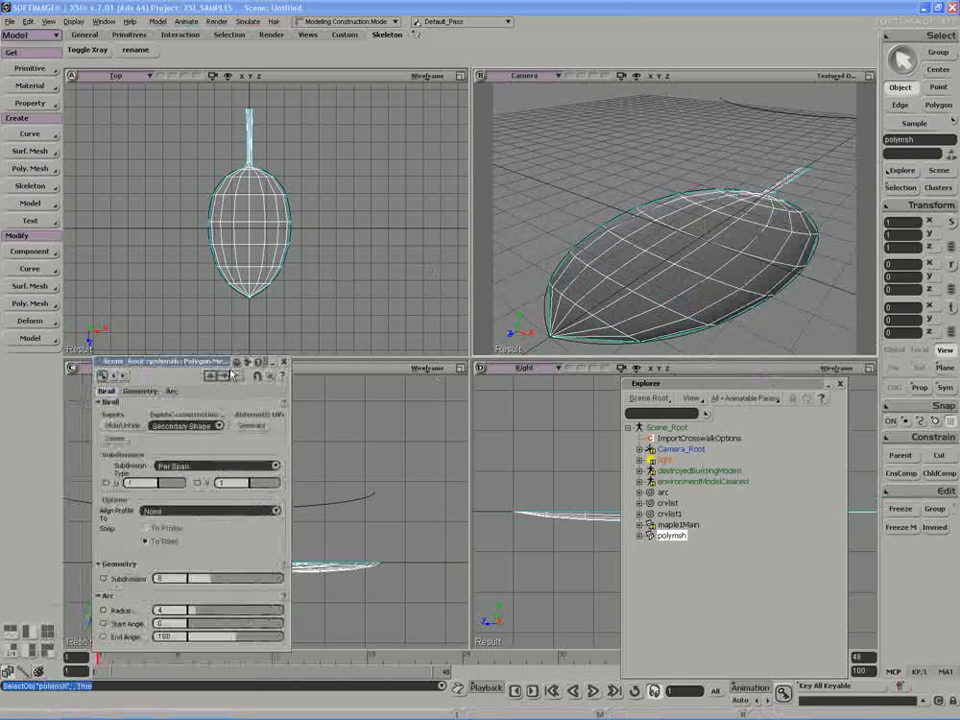
Maximize the camera view and set the Birail V subdivisions per span to 4.
key("F12")
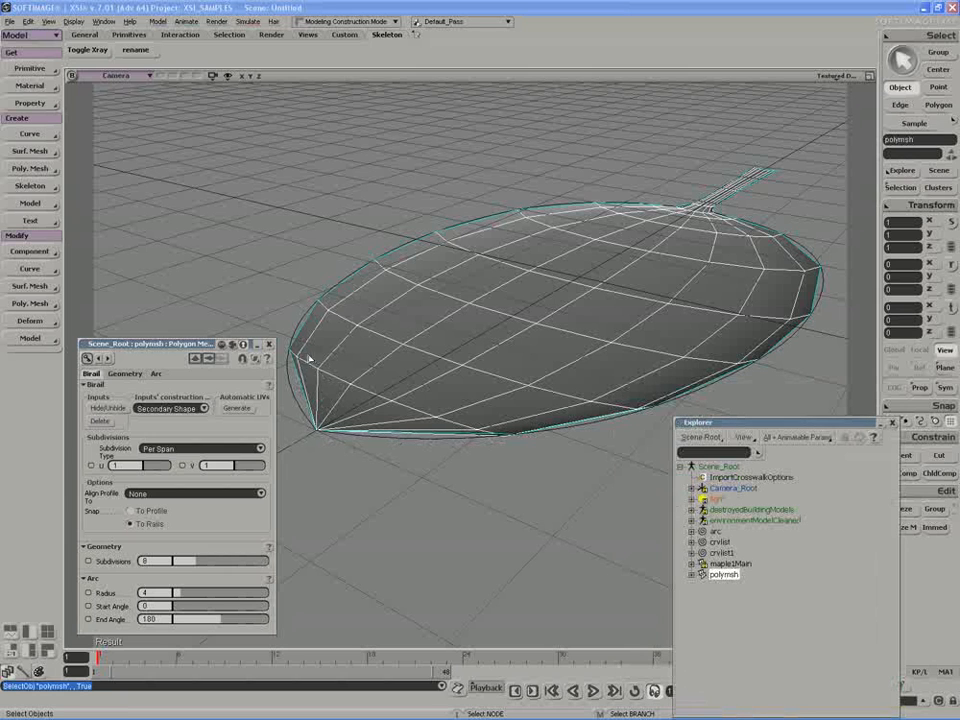
key("s")
right_click_drag(314, 482, 334, 466)
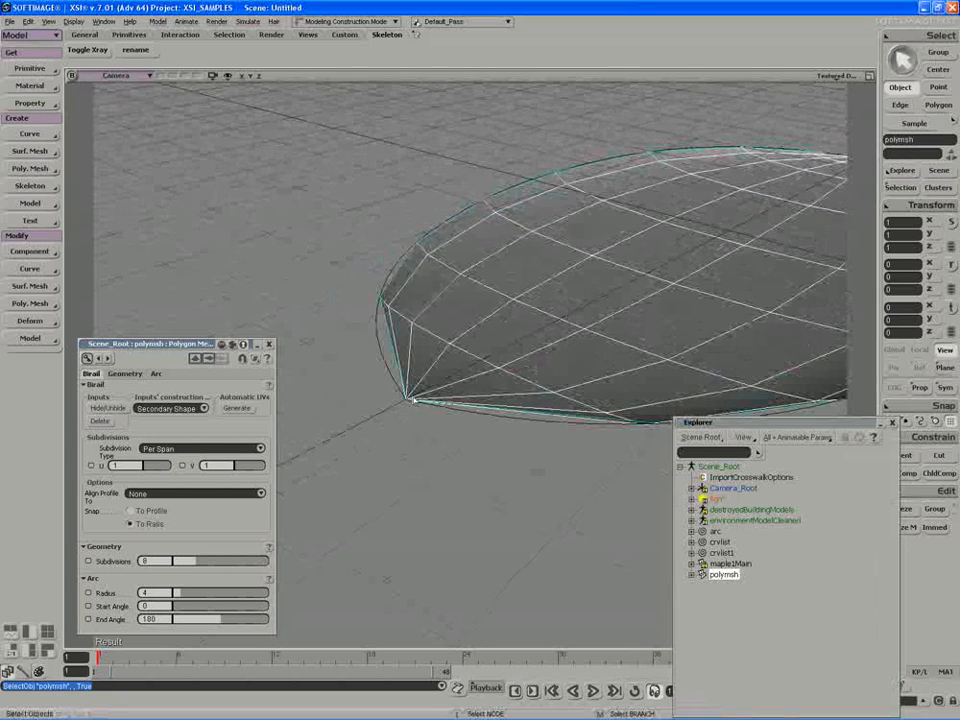
right_click_drag(418, 403, 533, 441)
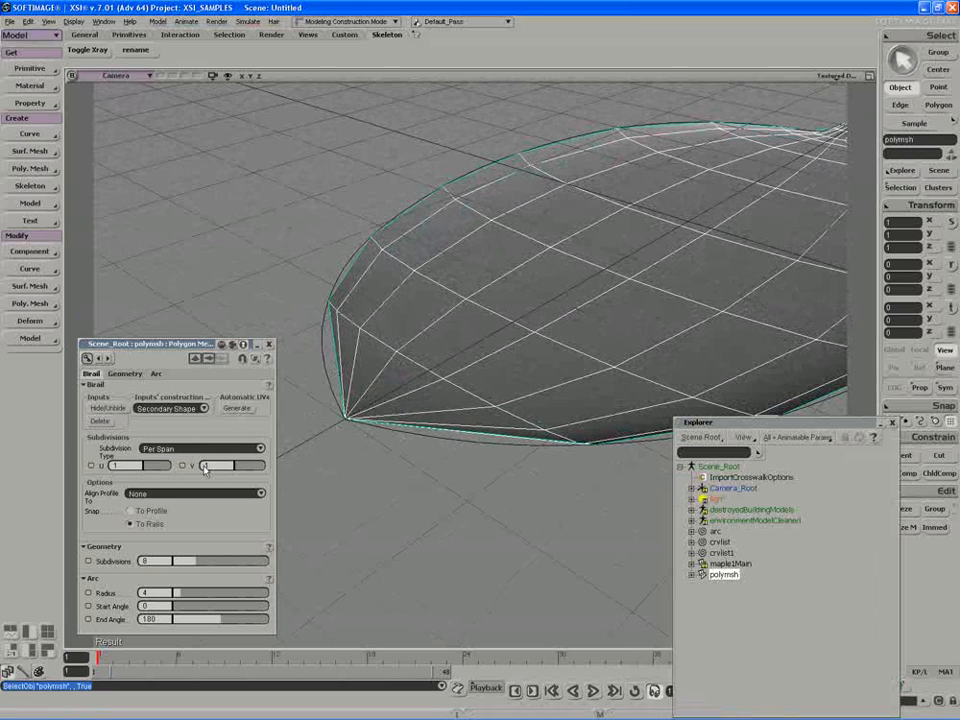
mouse_move(232, 466)
left_mouse_down()
mouse_move(255, 467)
mouse_move(241, 469)
left_mouse_up()
key("s")
middle_click_drag(400, 522, 439, 456)
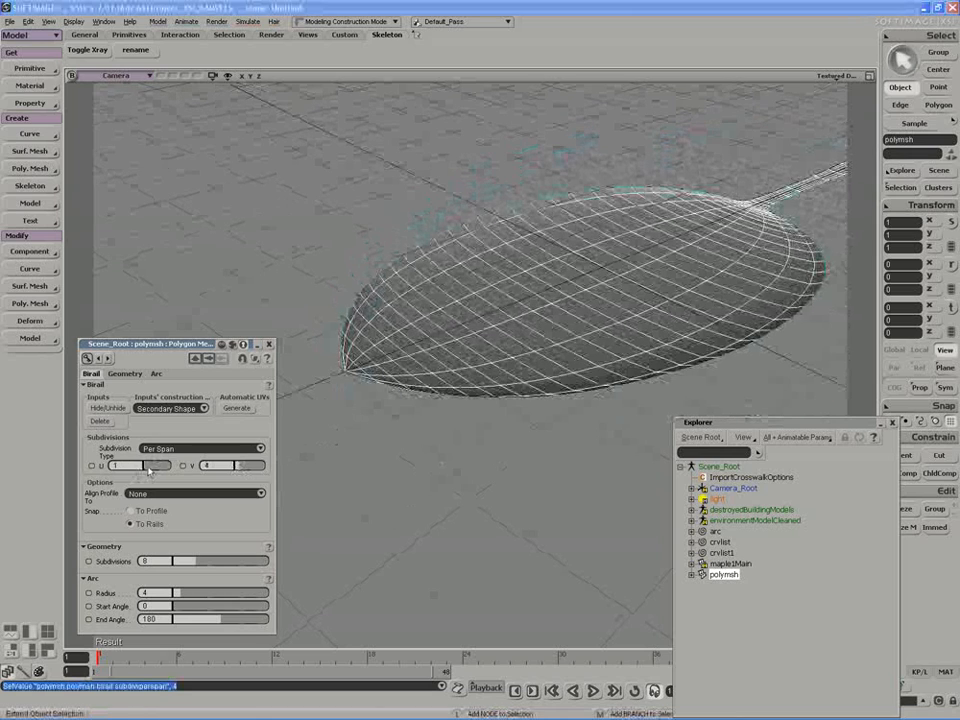
Set the Birail U subdivisions per span to 2 and close the operator's properties.
left_click_drag(148, 472, 132, 469)
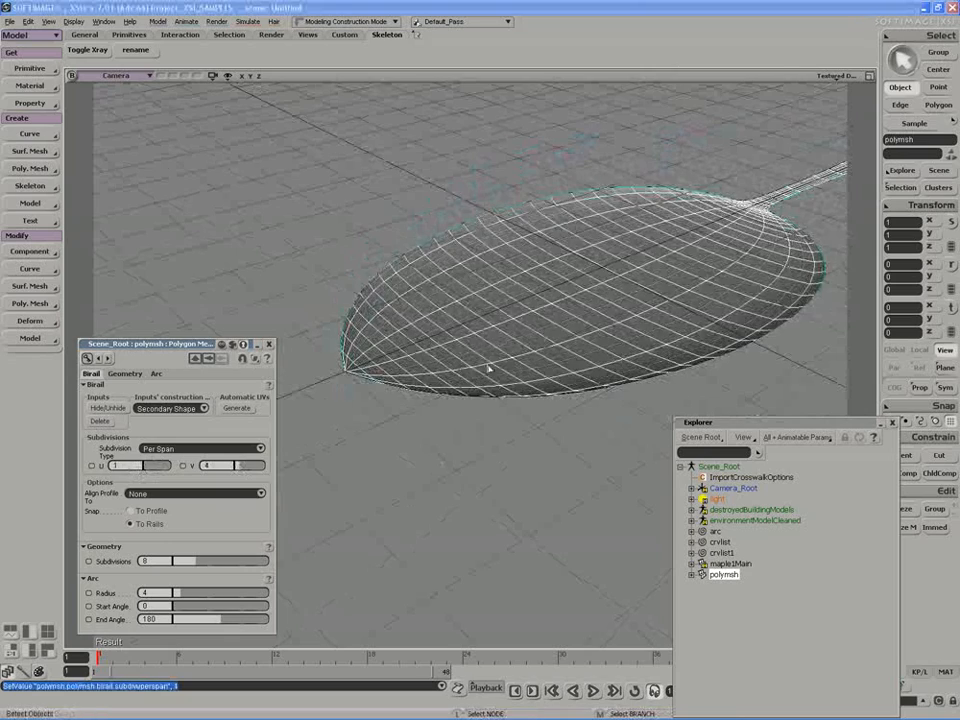
key("s")
right_click_drag(489, 369, 530, 362)
left_click_drag(148, 468, 160, 468)
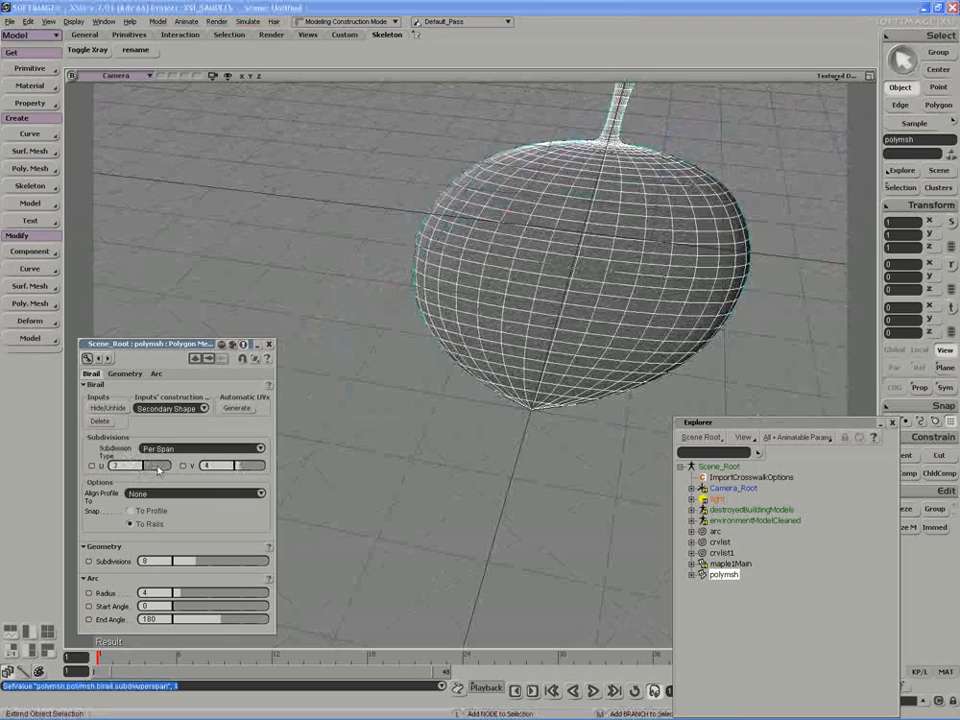
key("s")
right_click_drag(396, 489, 380, 505)
left_click(269, 344)
Freeze the operator history of the birail mesh.
key("s")
right_click_drag(490, 450, 438, 450)
left_click_drag(771, 423, 676, 421)
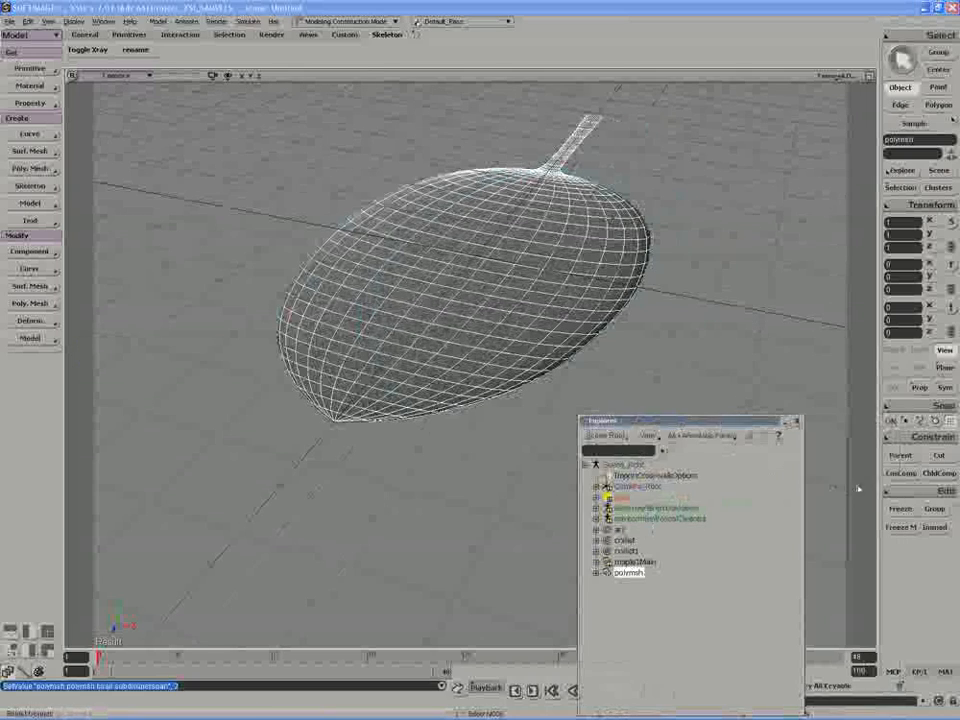
left_click(904, 509)
Delete the construction curves crvlist1, crvlist and arc from the scene.
left_click(626, 552, "ctrl")
left_click(626, 552)
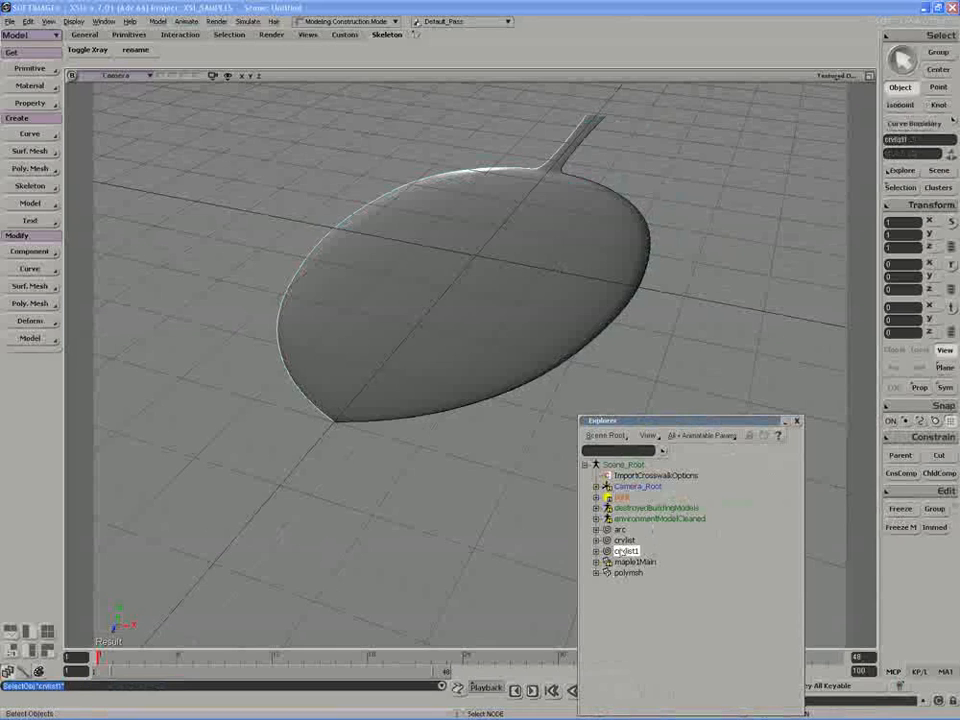
left_click(623, 541, "ctrl")
left_click(619, 531, "ctrl")
key("Delete")
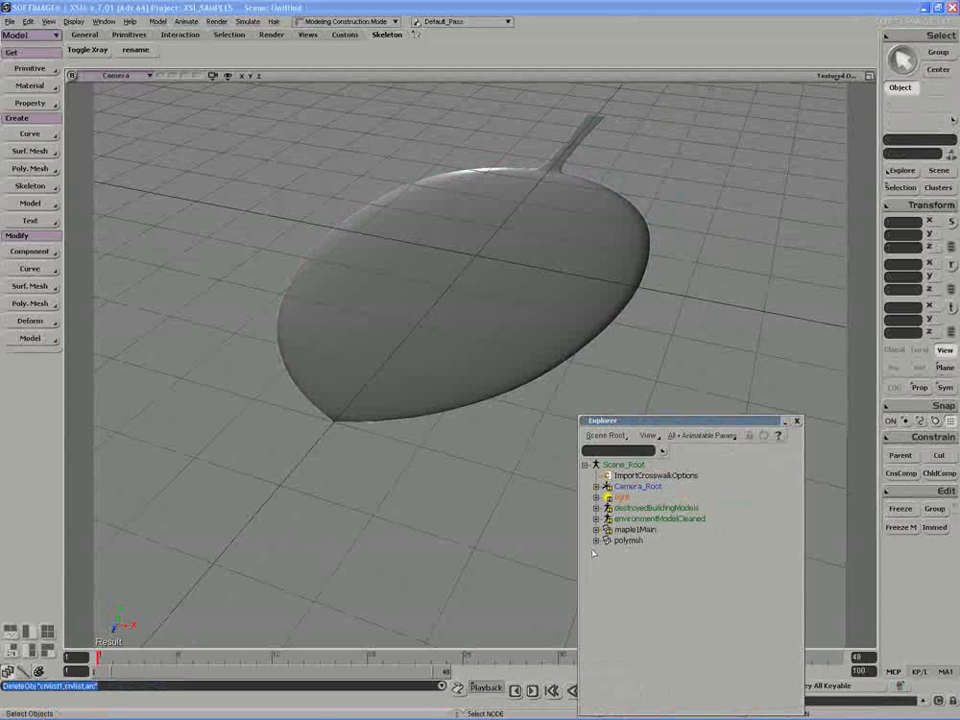
Rename the mesh polymsh as leaf.
left_click(629, 541)
left_click(623, 541)
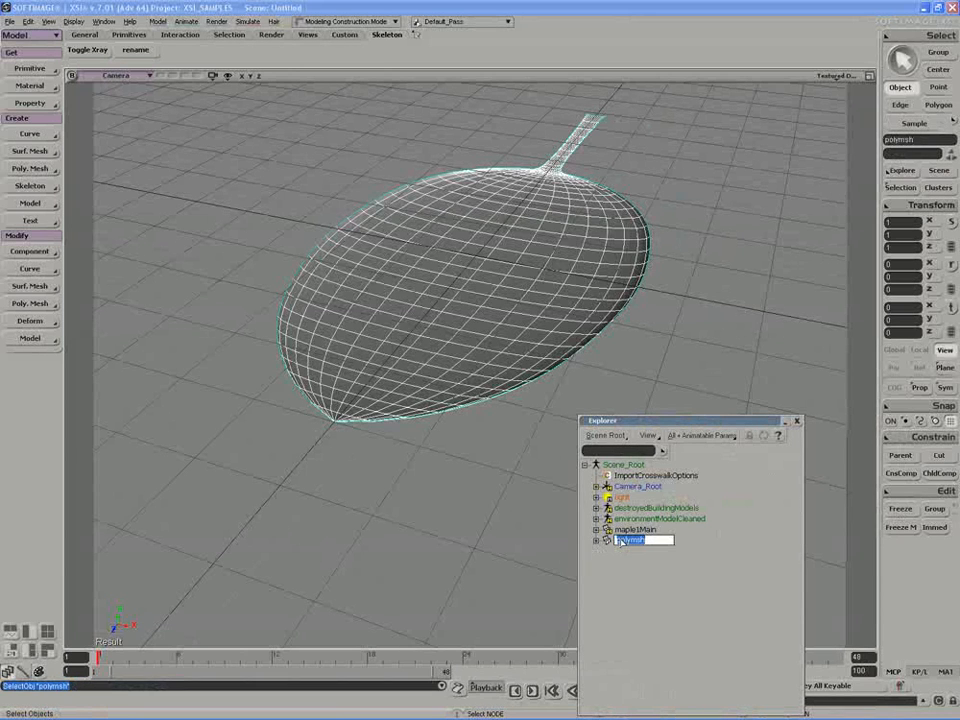
type("leaf")
key("Return")
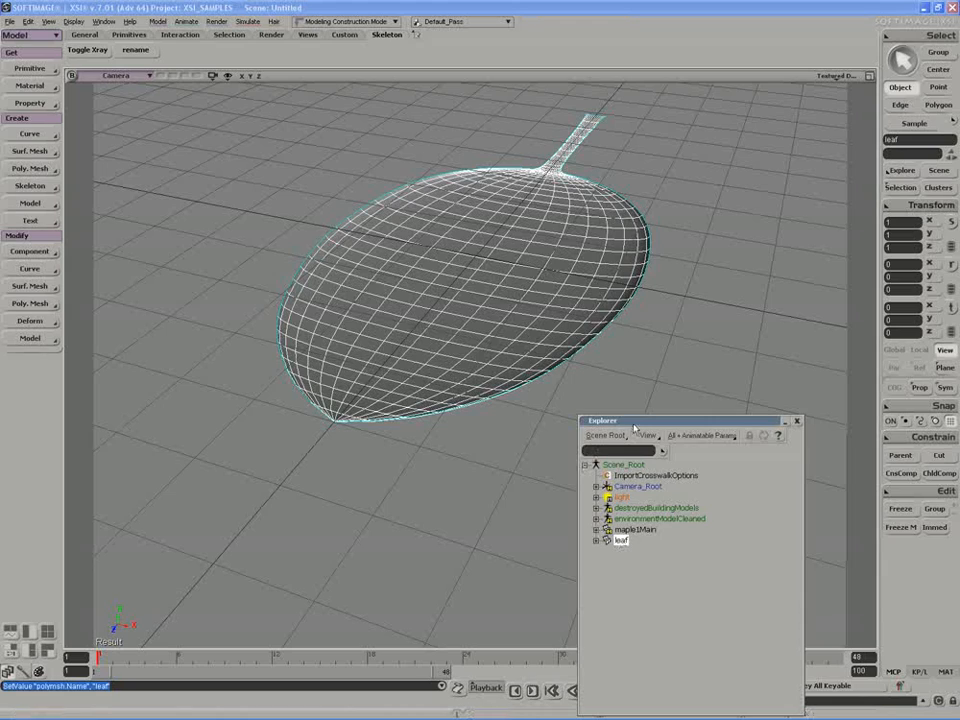
Examine the leaf mesh's curvature and topology from several angles.
left_click_drag(633, 424, 706, 412)
key("s")
right_click_drag(574, 386, 516, 399)
key("s")
right_click_drag(503, 315, 416, 343)
key("s")
left_click_drag(384, 358, 409, 362)
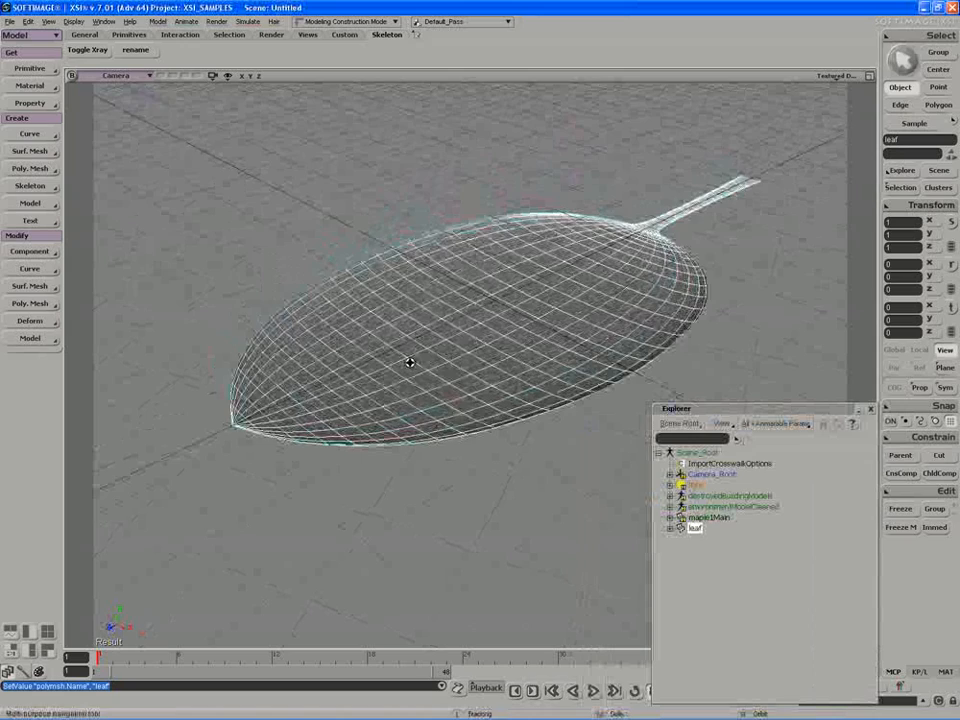
key("s")
right_click_drag(287, 373, 374, 359)
key("s")
right_click_drag(454, 348, 429, 332)
middle_click_drag(429, 332, 422, 334)
left_click_drag(422, 334, 416, 342)
key("s")
right_click_drag(441, 338, 428, 327)
key("s")
middle_click_drag(433, 327, 384, 313)
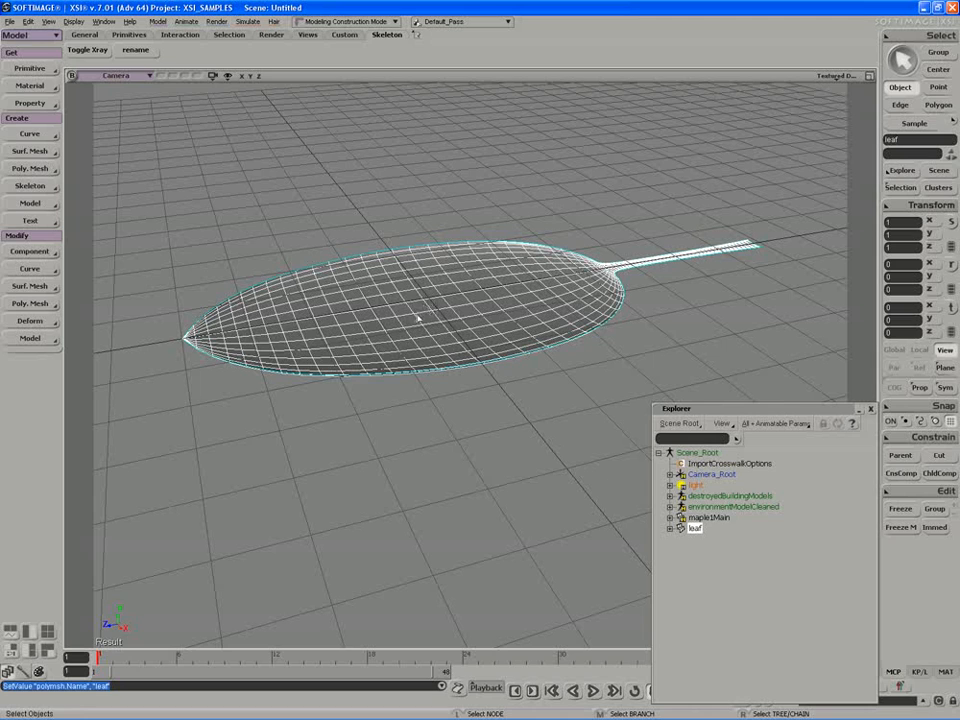
Duplicate the leaf mesh in place.
key("ctrl")
key("ctrl+d")
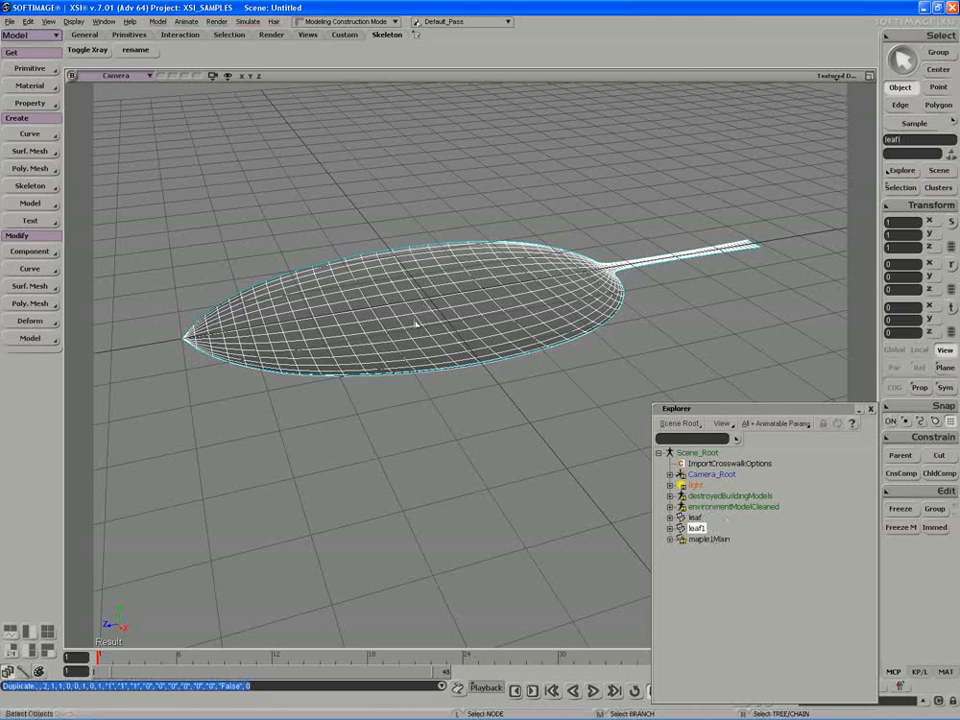
Rename the duplicated mesh leaf1 as instanceLeaf.
key("F2")
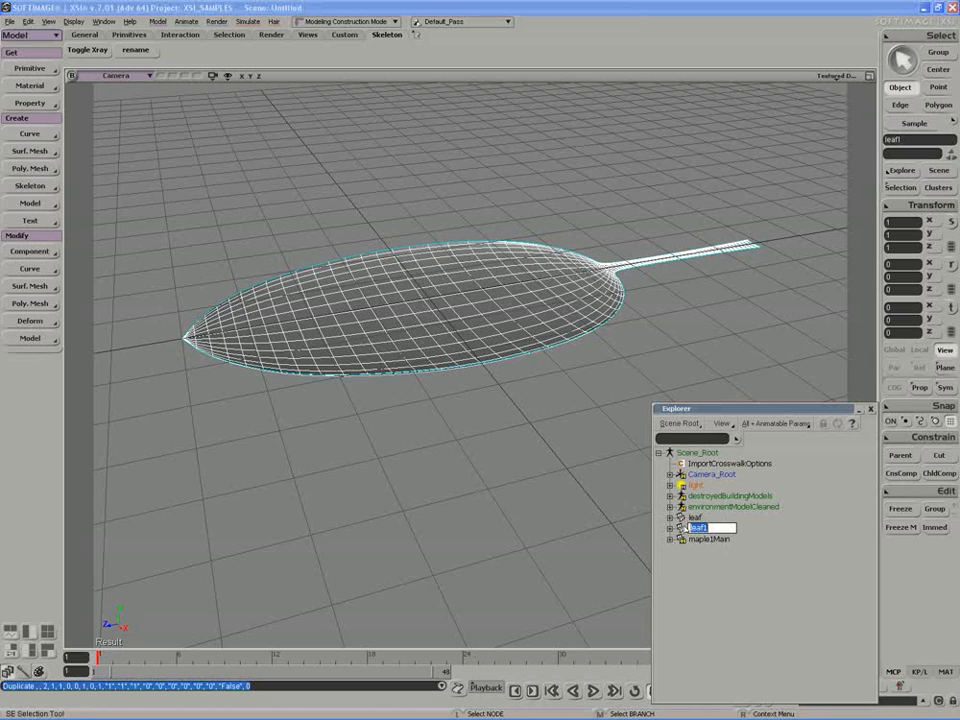
type("insrt")
type("ceLe")
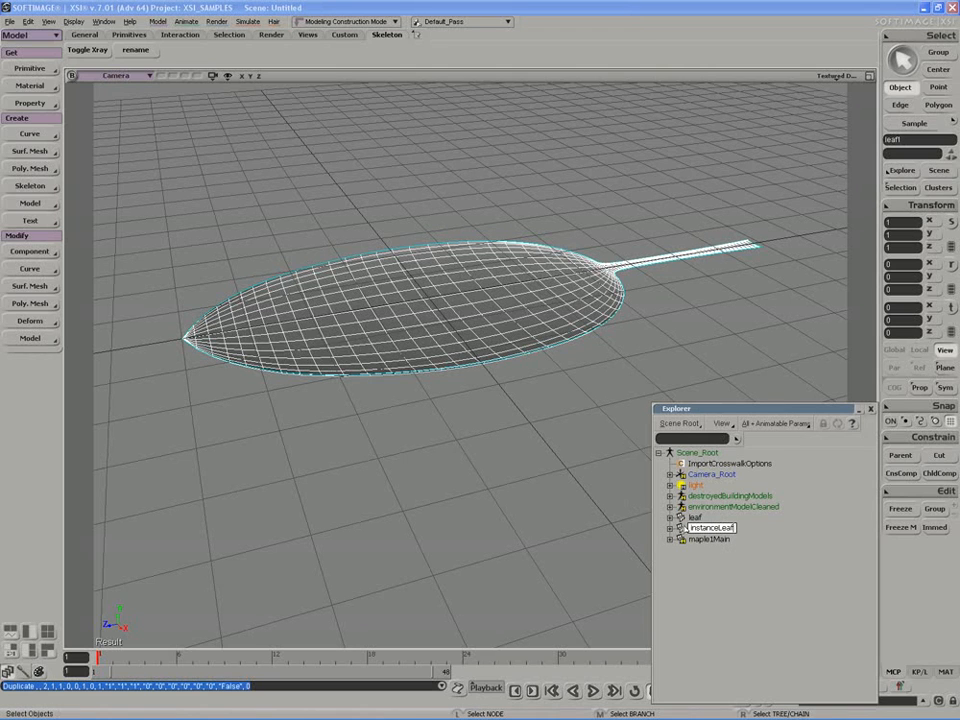
key("Return")
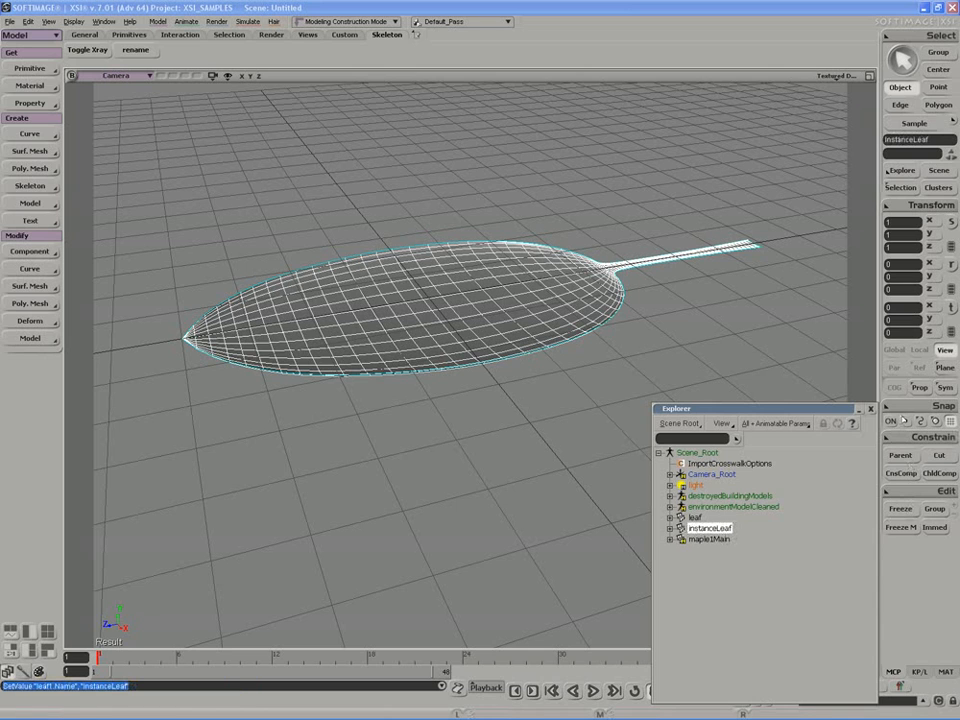
Apply Polygon Reduction to instanceLeaf with quad line and volume preservation at 1 and a ratio of about 77.55.
left_click(900, 187)
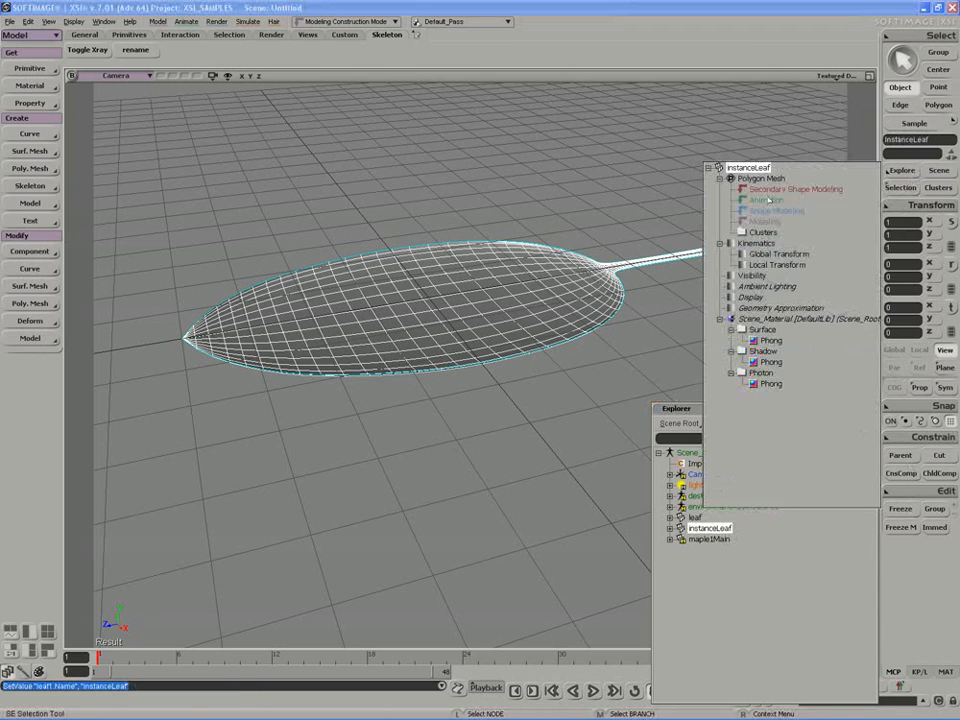
left_click(562, 464)
key("s")
right_click_drag(445, 428, 477, 474)
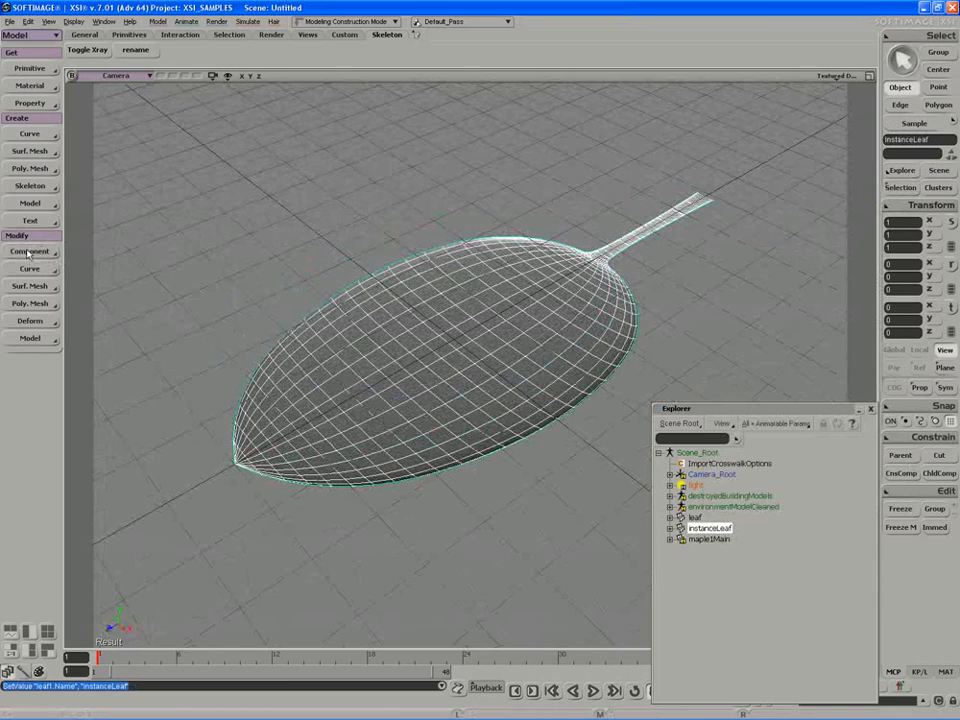
left_click(30, 303)
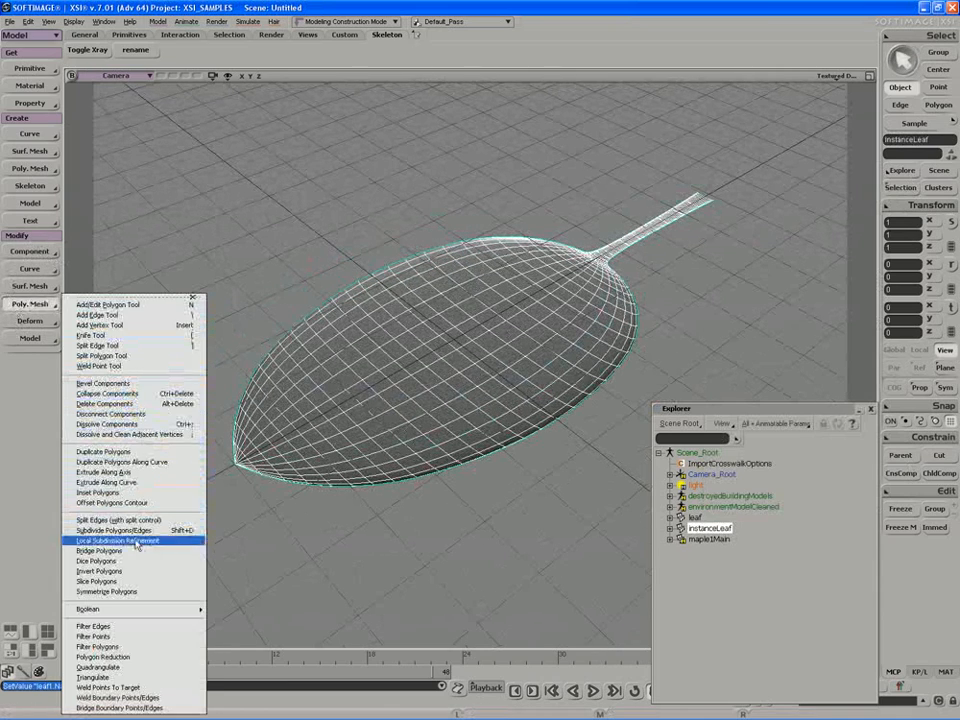
left_click(122, 657)
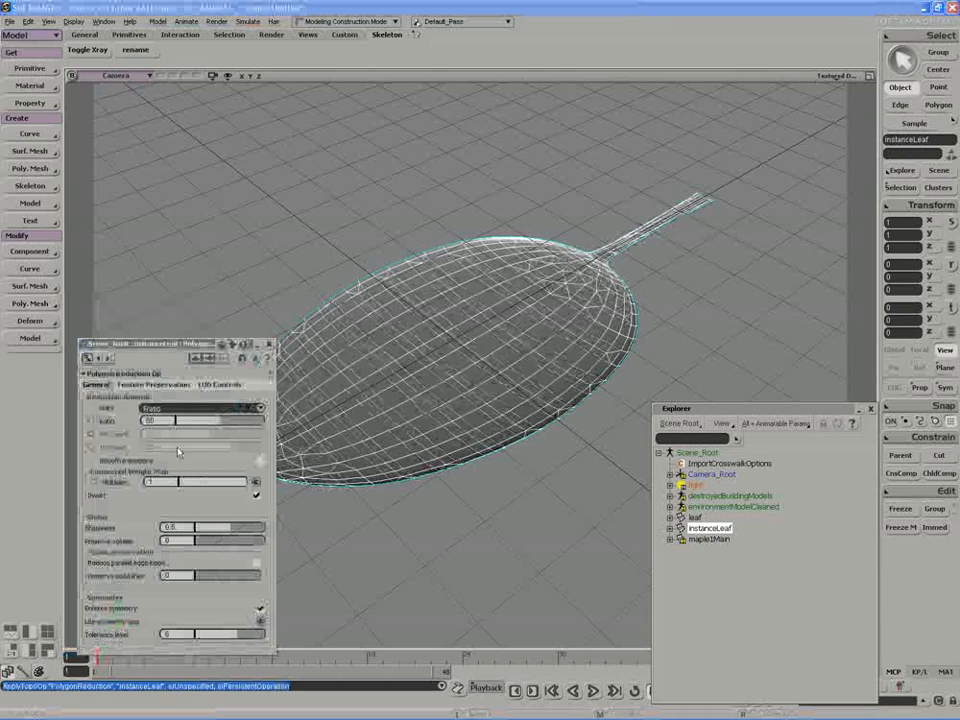
left_click(201, 577)
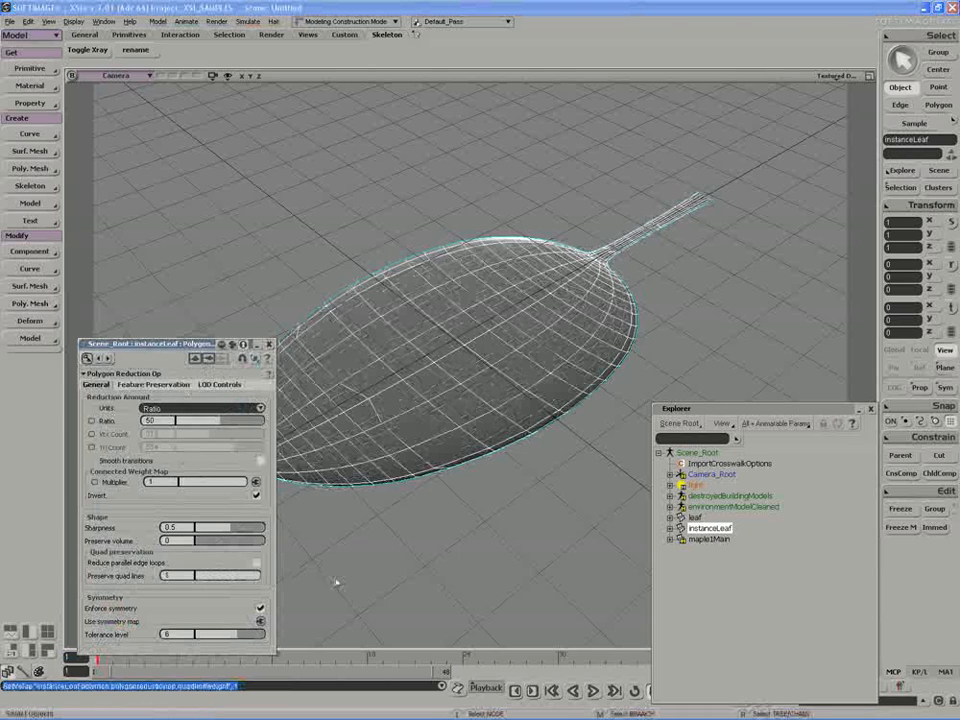
left_click(210, 543)
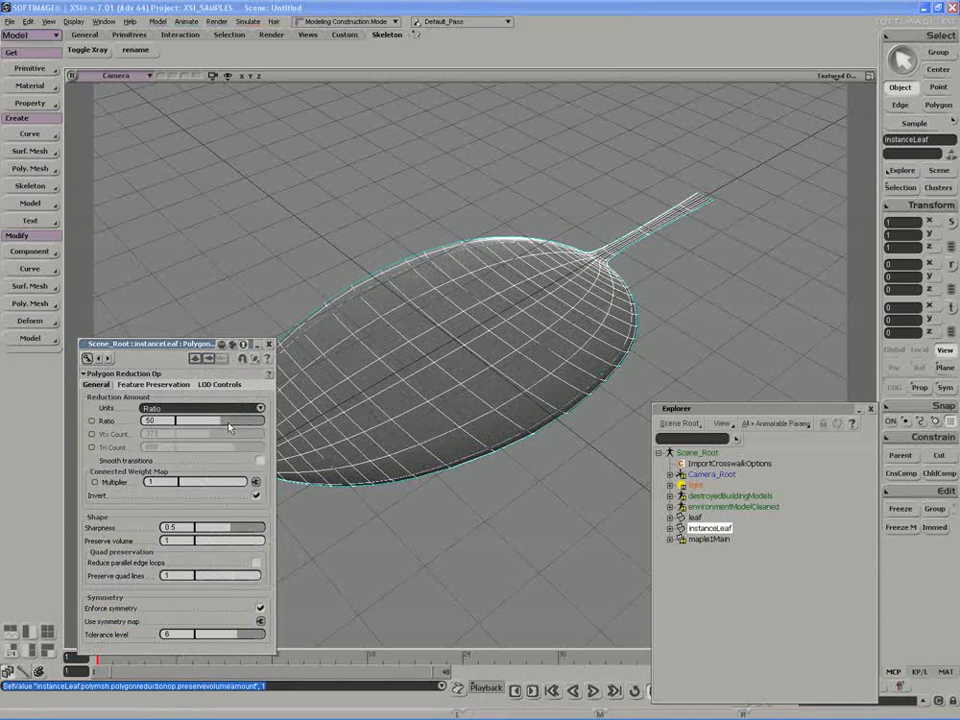
left_click_drag(229, 428, 259, 428)
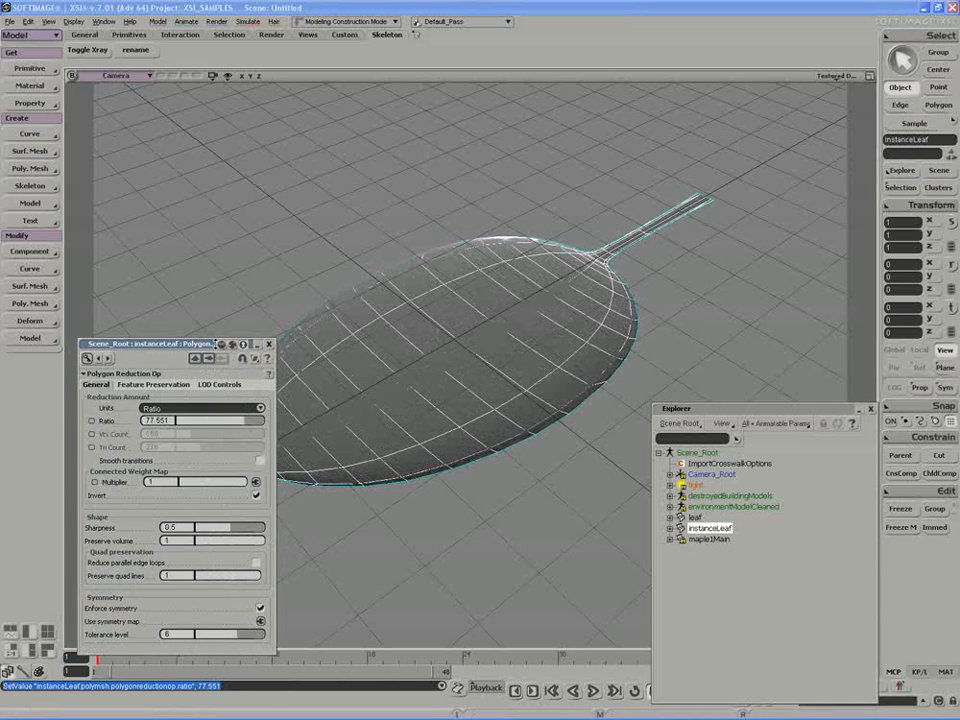
Move instanceLeaf to about -5.21 on the X axis, placing it beside the original leaf.
key("s")
right_click_drag(503, 341, 504, 400)
key("b")
key("v")
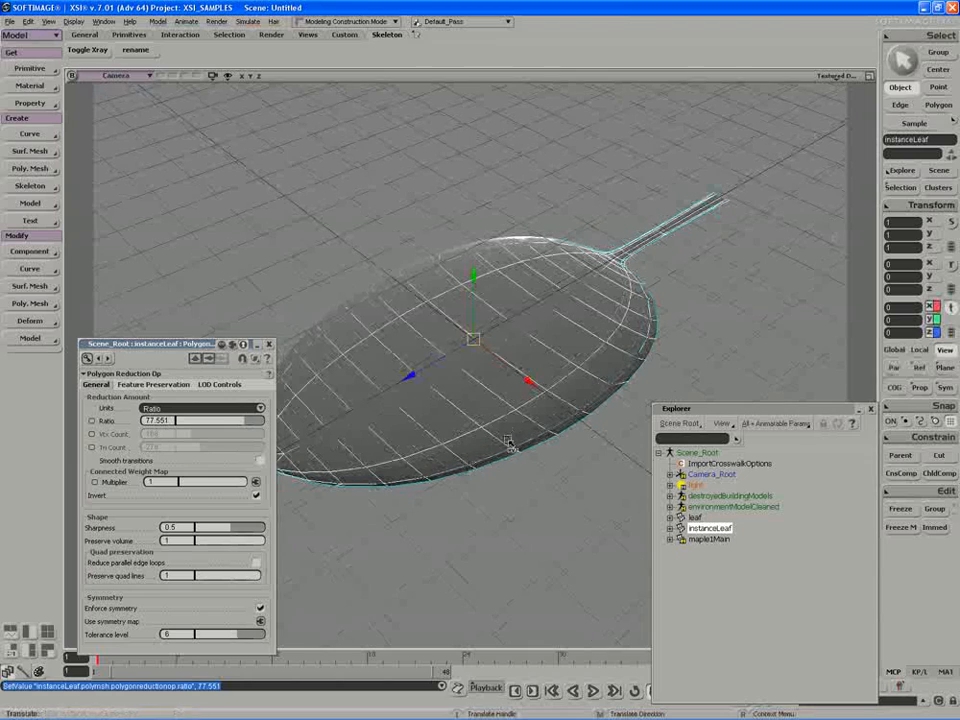
left_click_drag(508, 443, 431, 331)
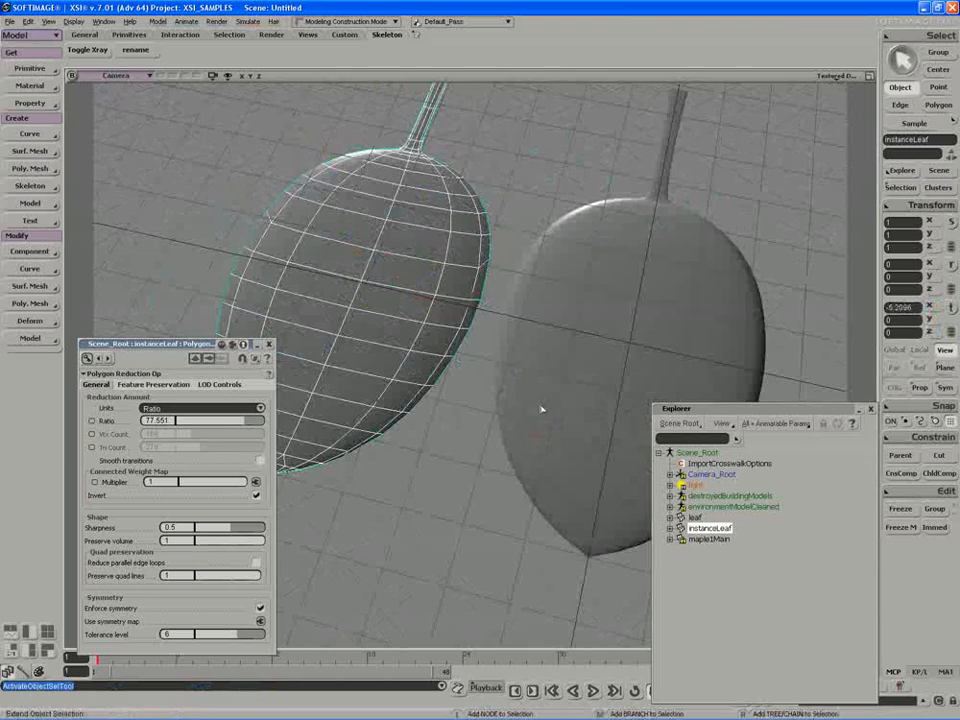
Set instanceLeaf's polygon reduction ratio to about 90.3 while comparing its wireframe with the original leaf's.
left_click(546, 409, "shift")
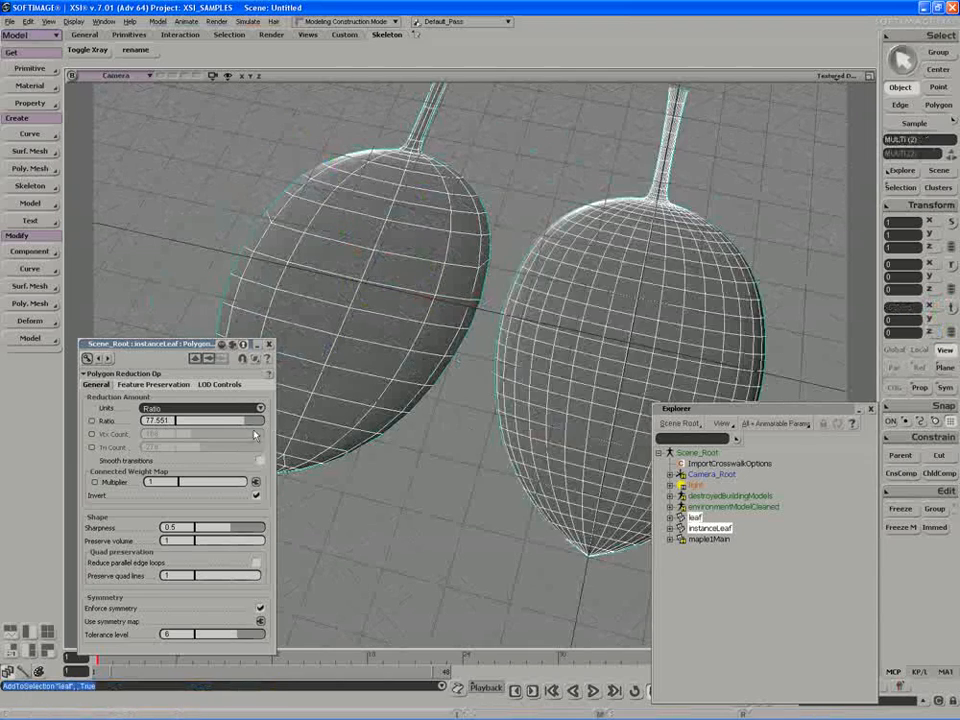
mouse_move(246, 422)
left_mouse_down()
mouse_move(265, 423)
mouse_move(251, 423)
left_mouse_up()
left_click_drag(197, 344, 125, 327)
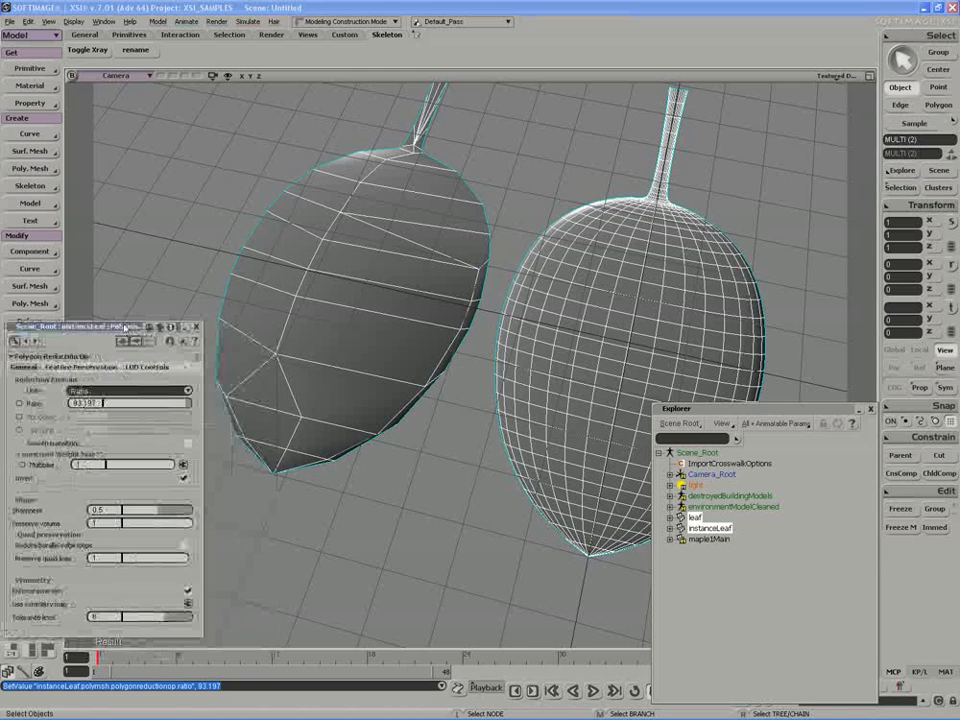
left_click_drag(186, 404, 168, 404)
key("s")
right_click_drag(343, 480, 349, 469)
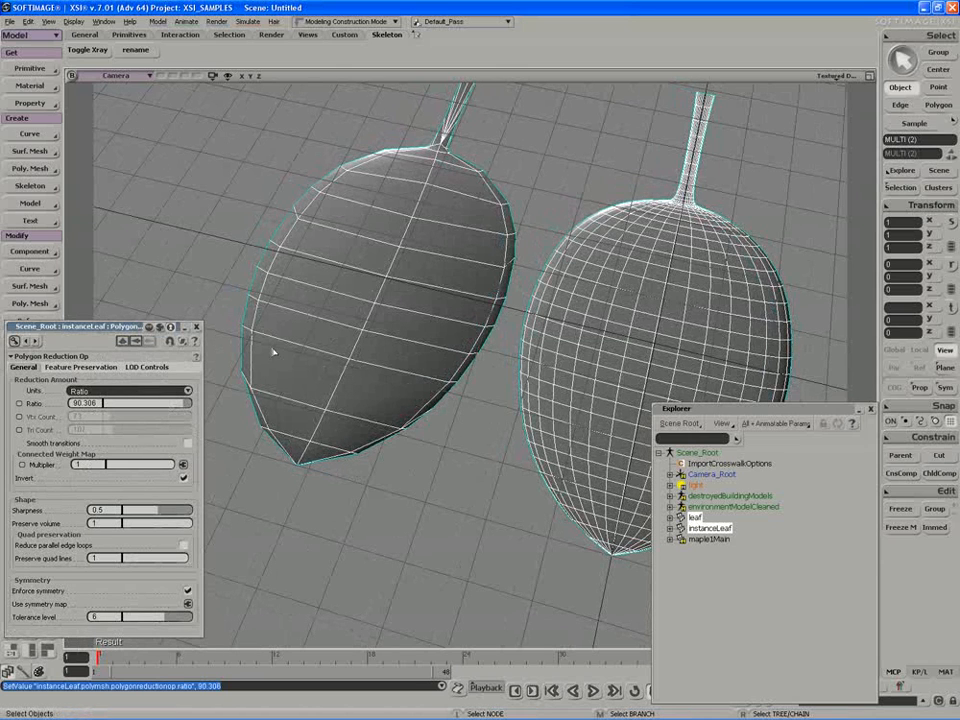
left_click(197, 328)
left_click(226, 331)
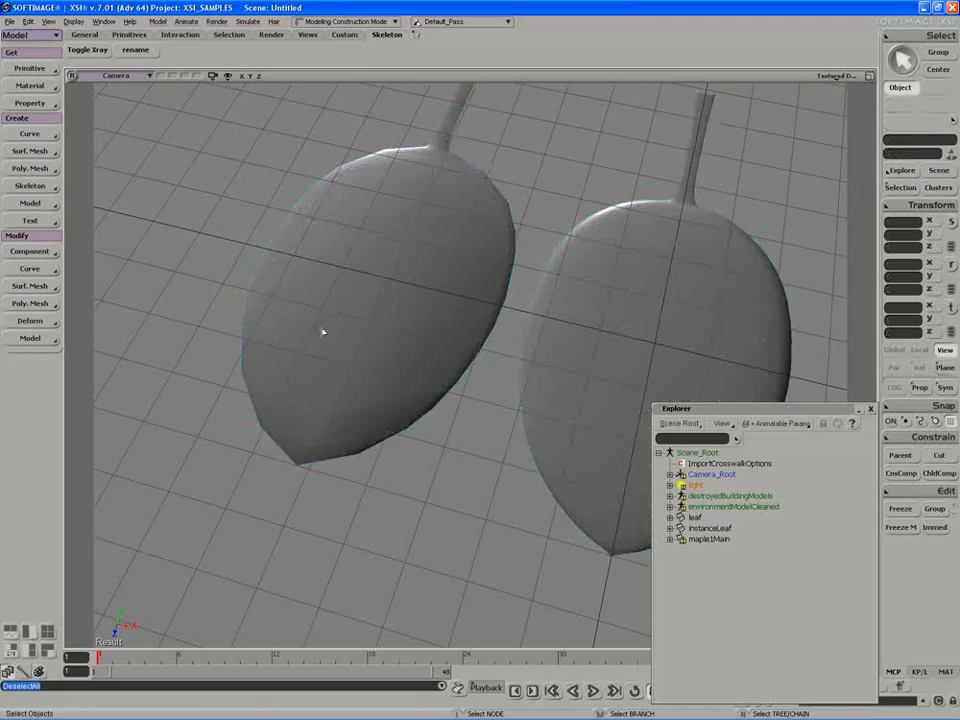
Compare the shape and wireframe density of instanceLeaf and leaf from closer and farther viewpoints.
left_click(323, 332)
right_click_drag(398, 316, 358, 296)
left_click(317, 195)
right_click_drag(388, 244, 332, 250)
double_click(787, 410)
left_click(386, 331)
left_click(471, 407, "shift")
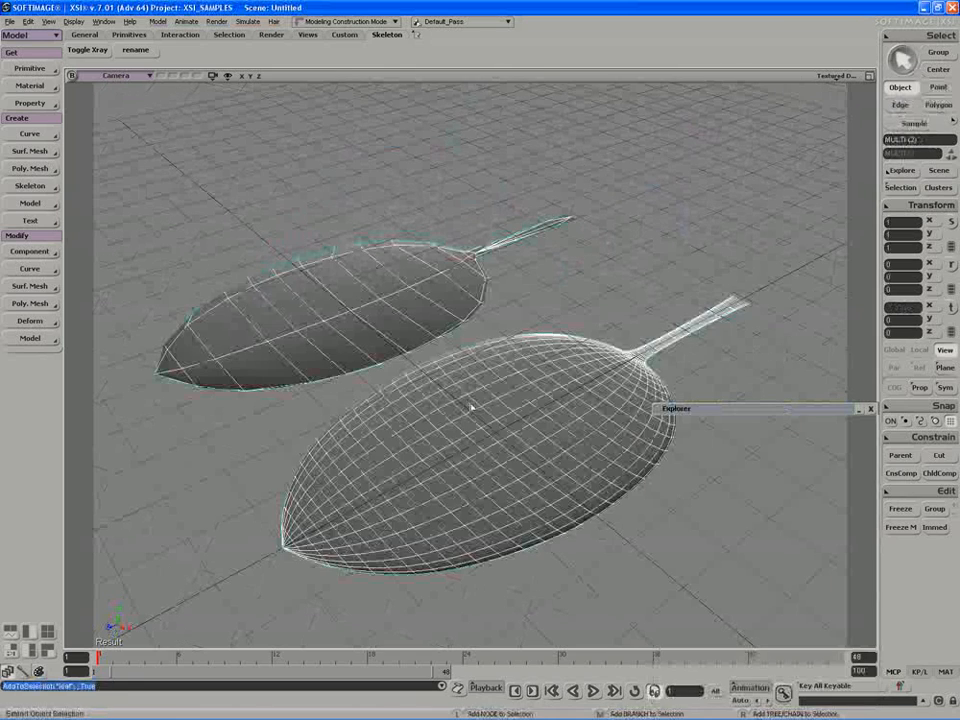
key("s")
middle_click_drag(671, 542, 594, 356)
left_click(600, 278)
key("s")
right_click_drag(594, 356, 545, 370)
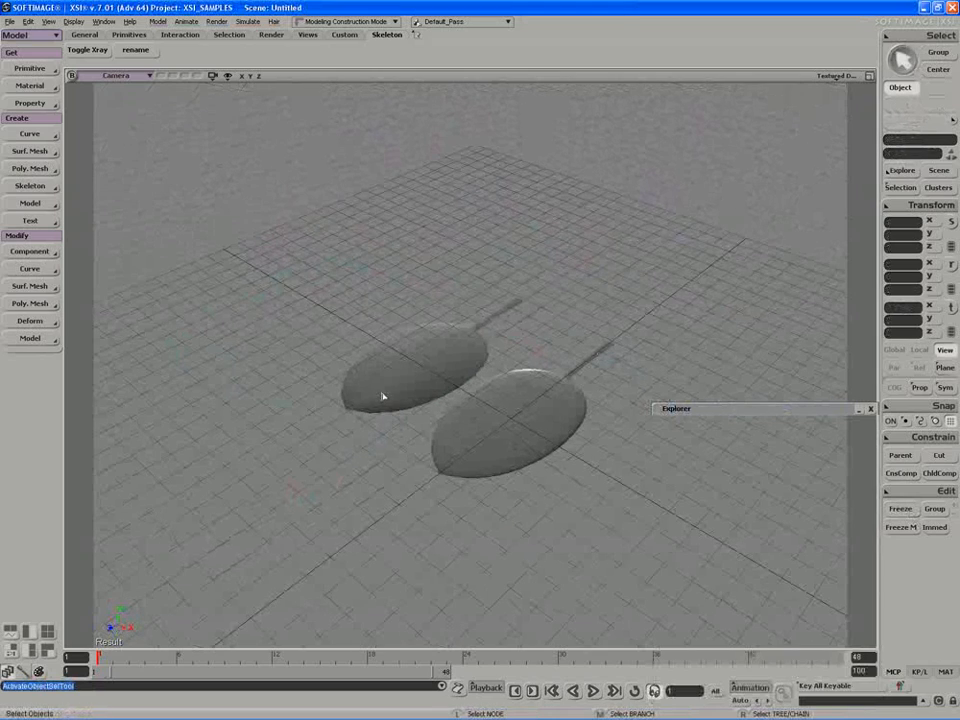
left_click(382, 396)
key("s")
middle_click_drag(386, 439, 341, 459)
left_click(277, 386)
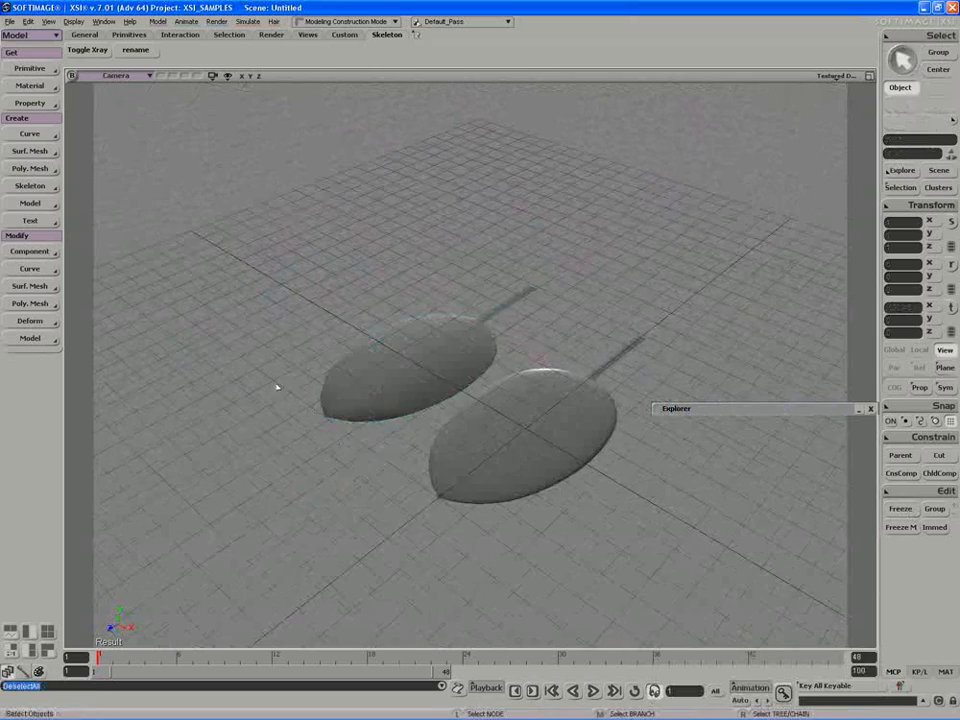
Create two new Phong materials in the Material Manager's MATLIB-untitled library.
key("2")
key("3")
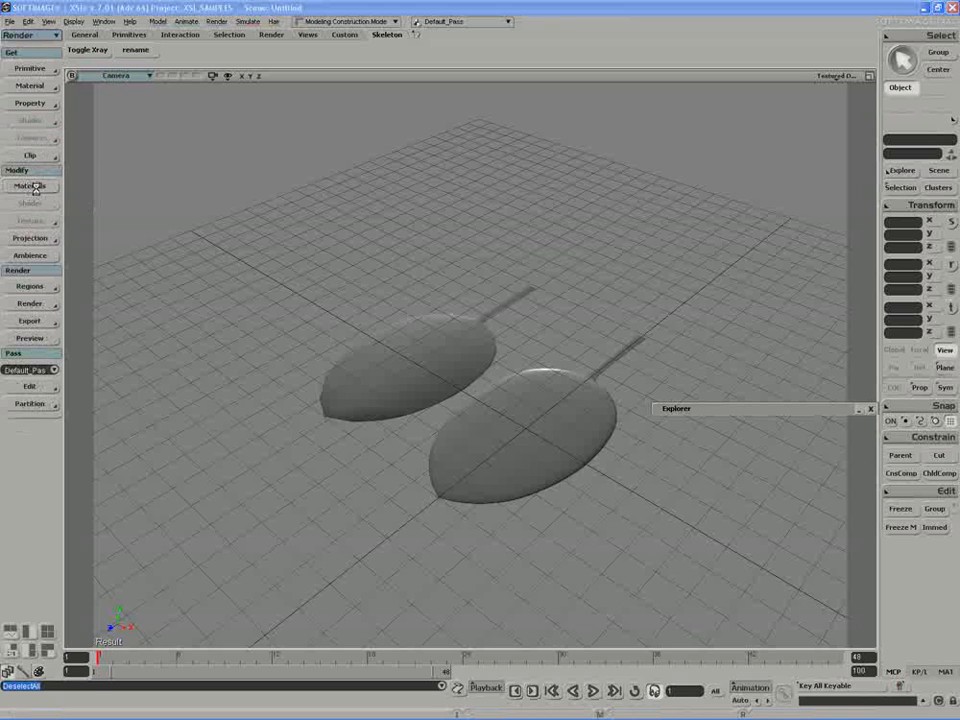
left_click(34, 186)
left_click_drag(256, 69, 232, 55)
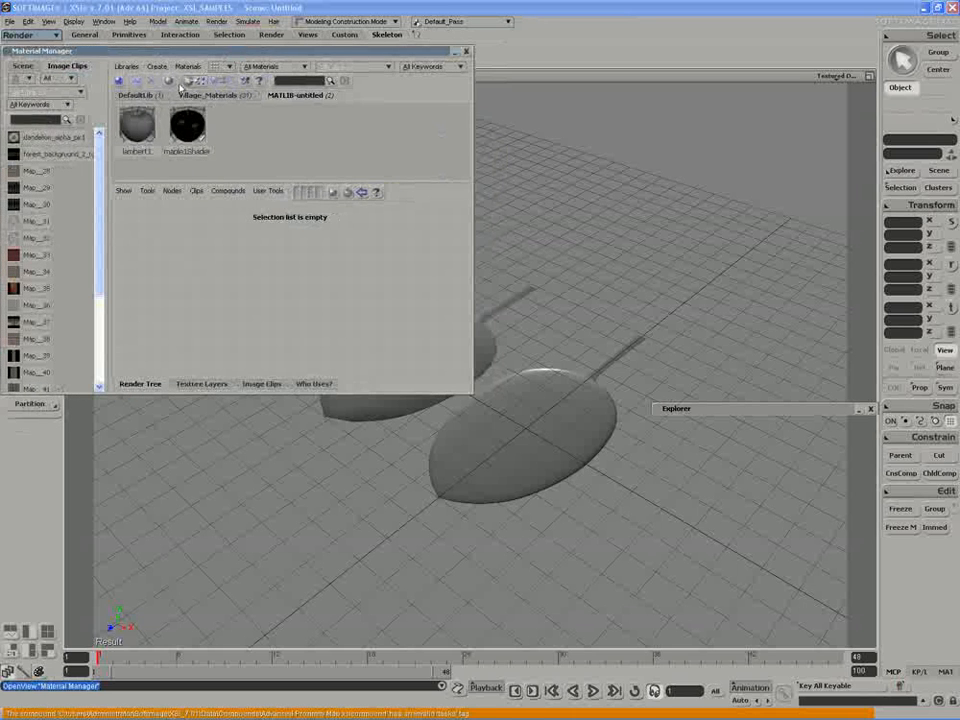
left_click(188, 66)
left_click(200, 79)
left_click(188, 66)
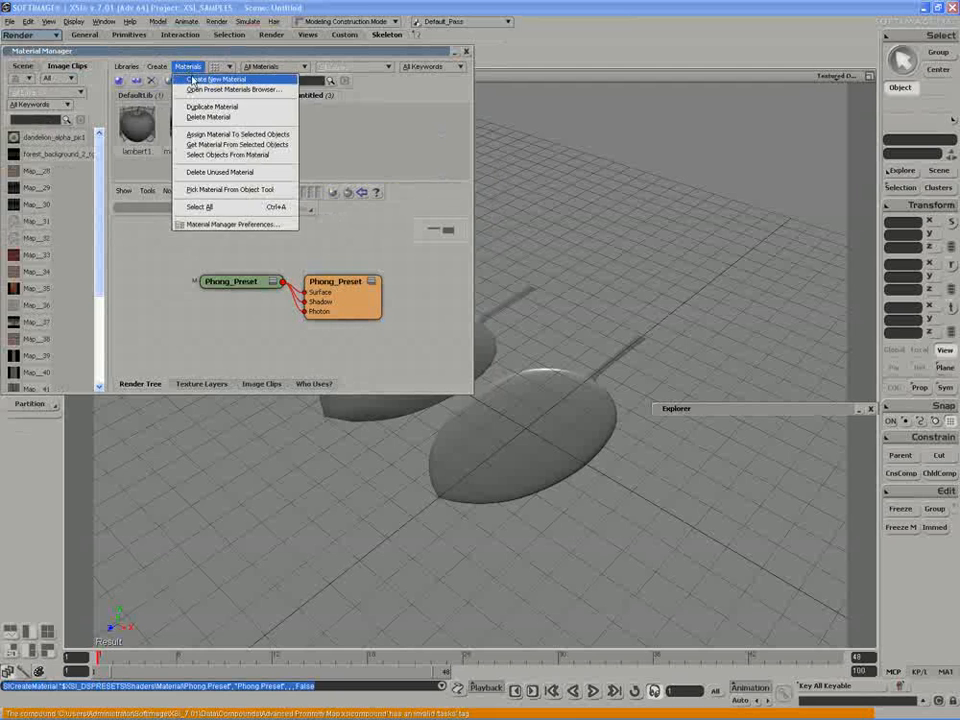
left_click(193, 79)
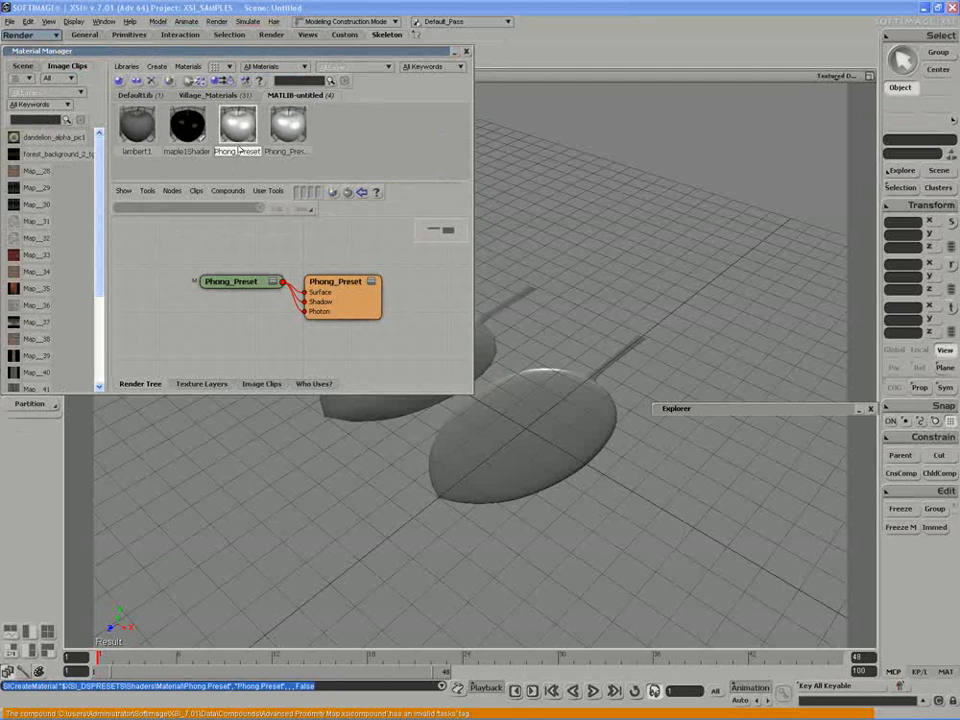
Rename the first new Phong material as leafMat.
type("LEAFmAT")
key("Return")
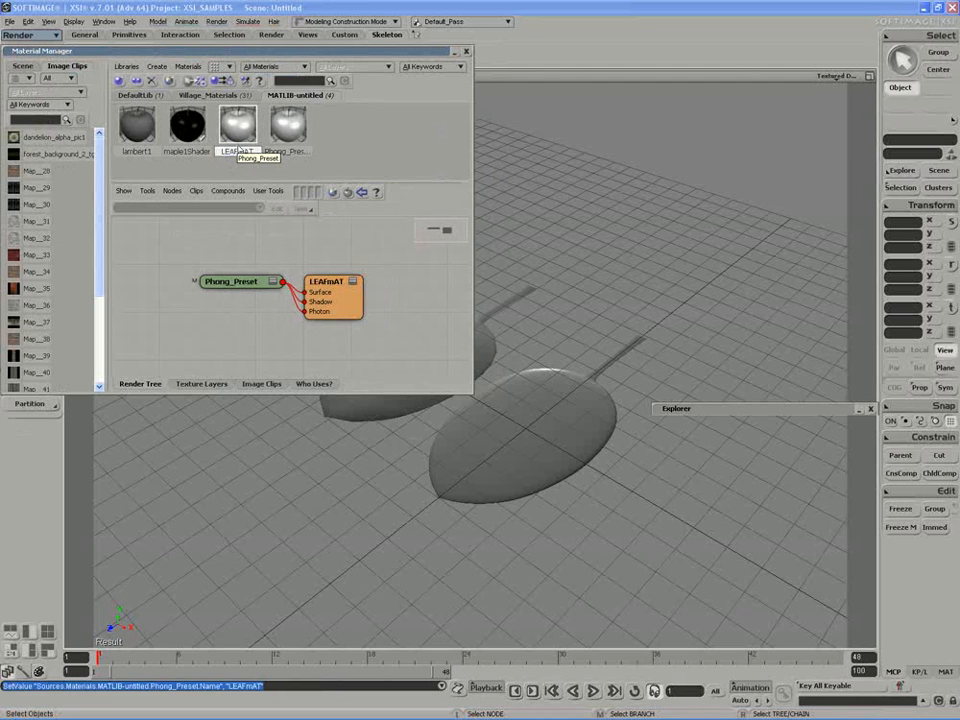
left_click(230, 150)
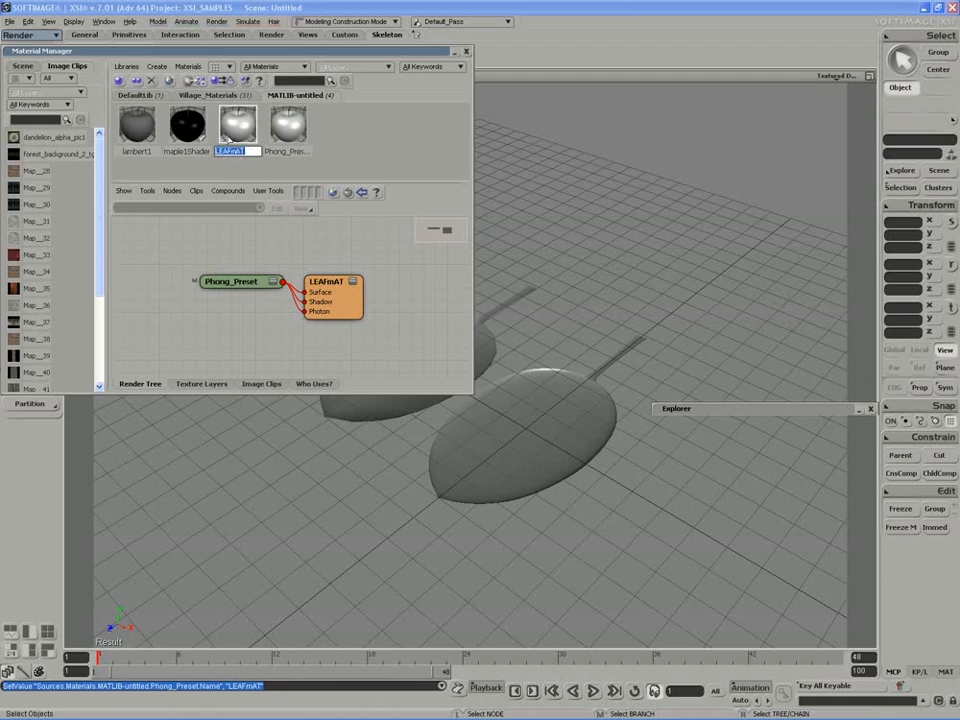
type("leafMa")
key("BackSpace")
type("Mat")
key("Return")
Rename the second new Phong material as instanceLeafMat.
left_click(282, 140)
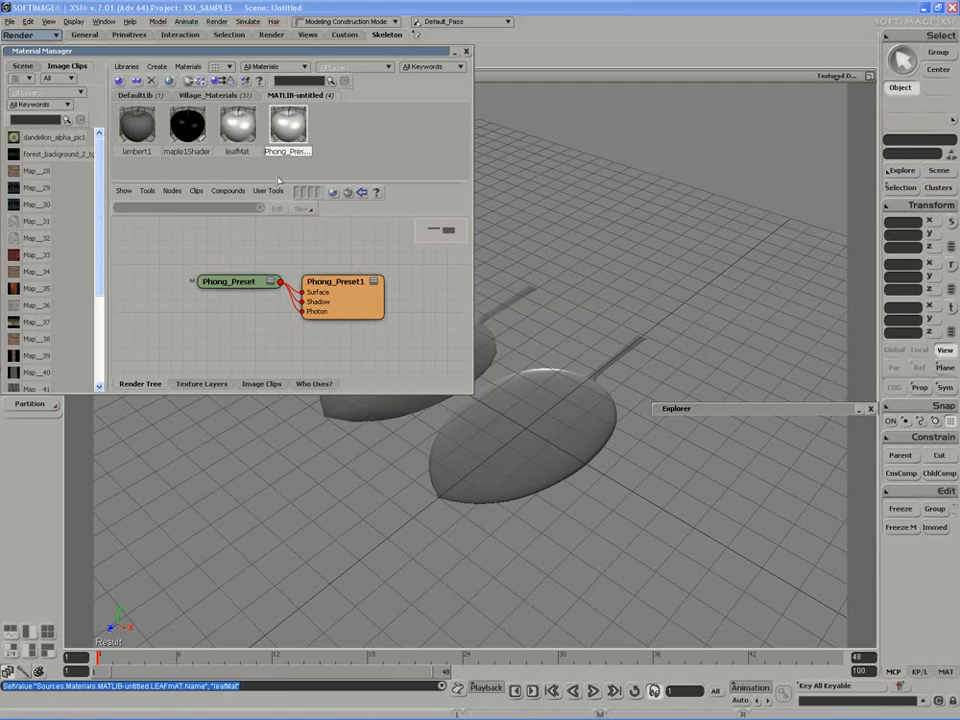
key("F2")
type("instanceLea")
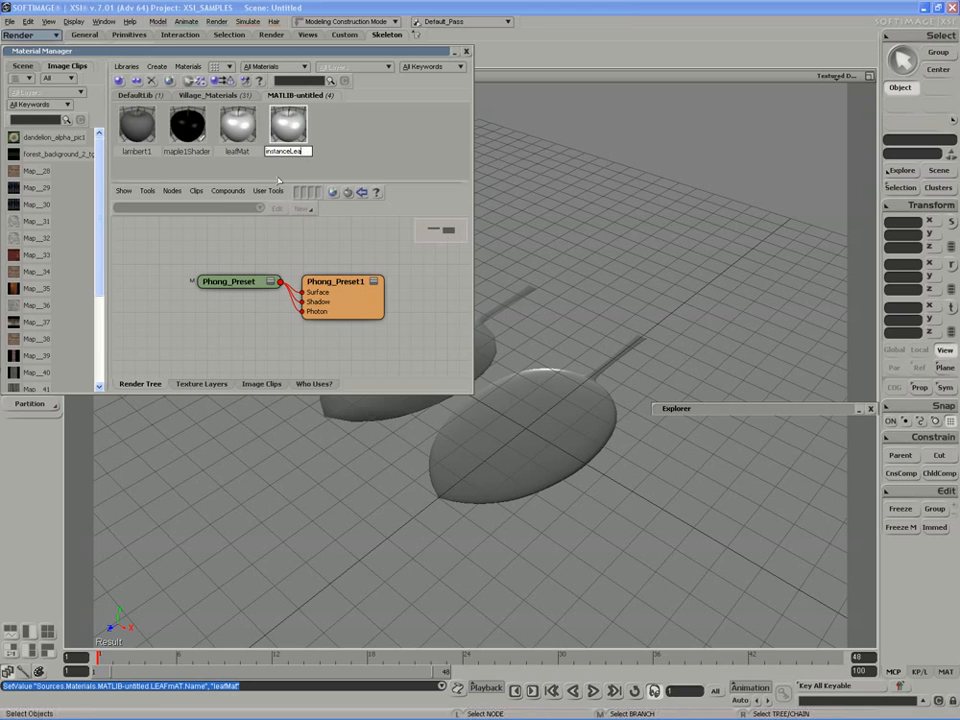
type("fMat")
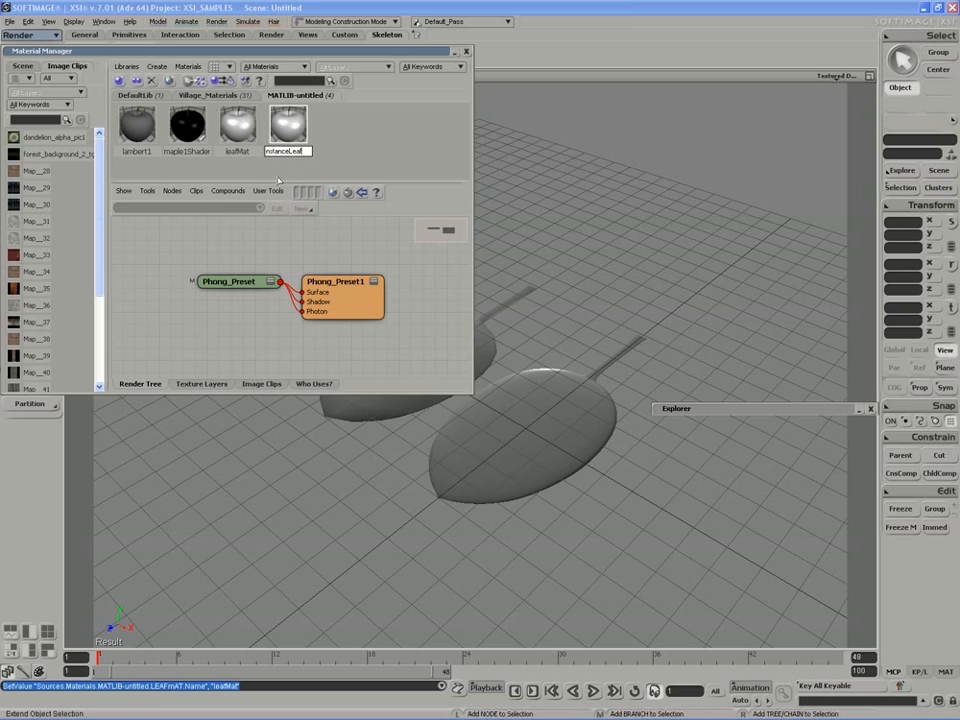
key("Return")
Assign the leafMat material to the leaf mesh.
left_click(514, 452)
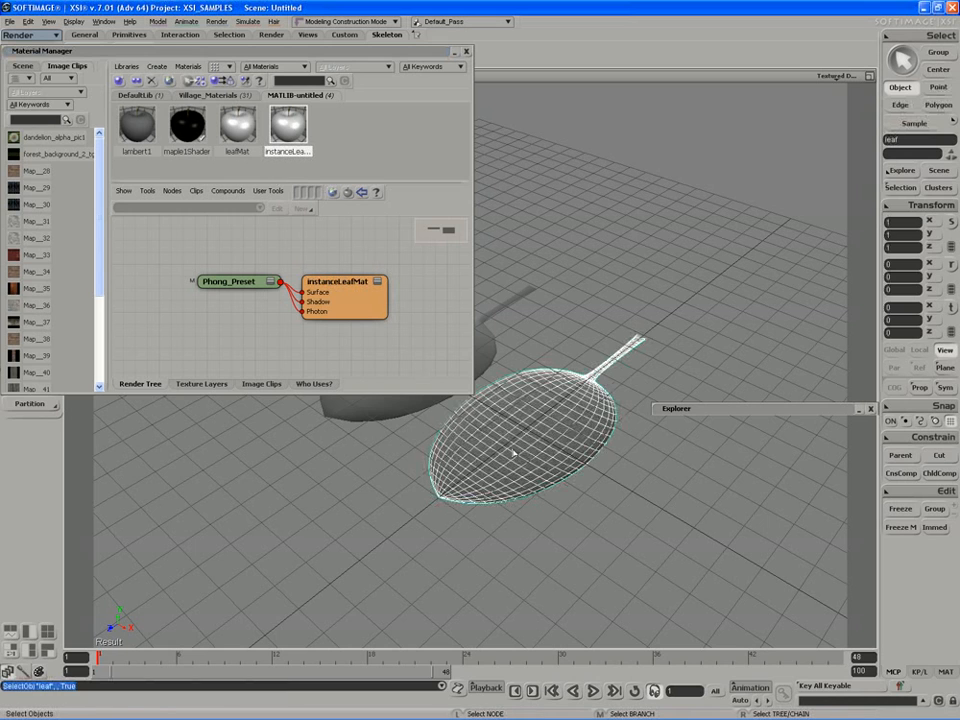
left_click(237, 125)
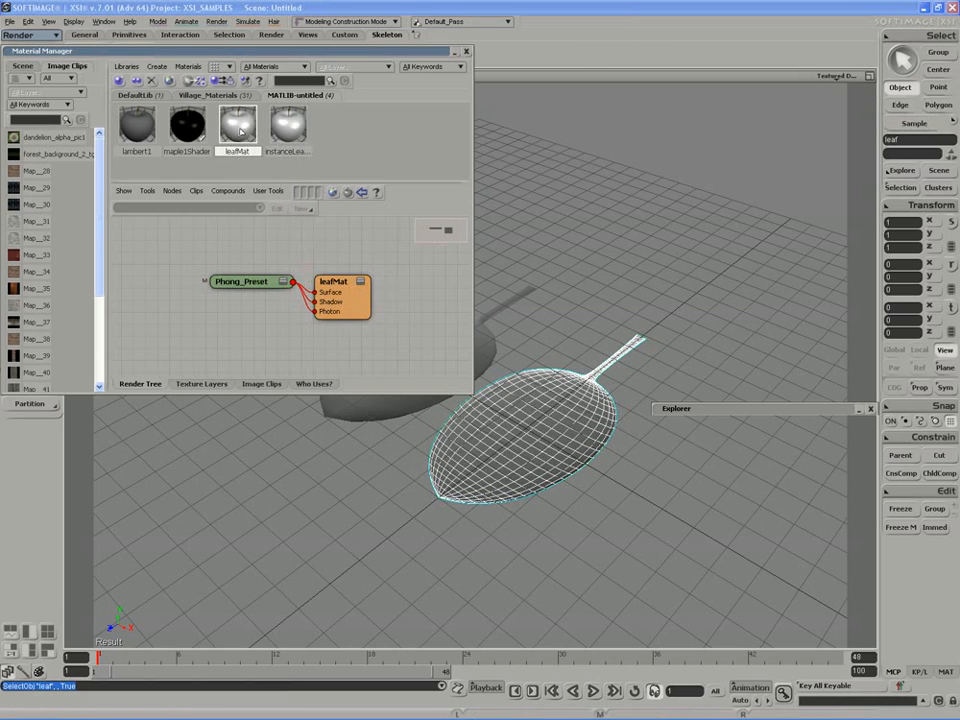
right_click(240, 131)
left_click(282, 168)
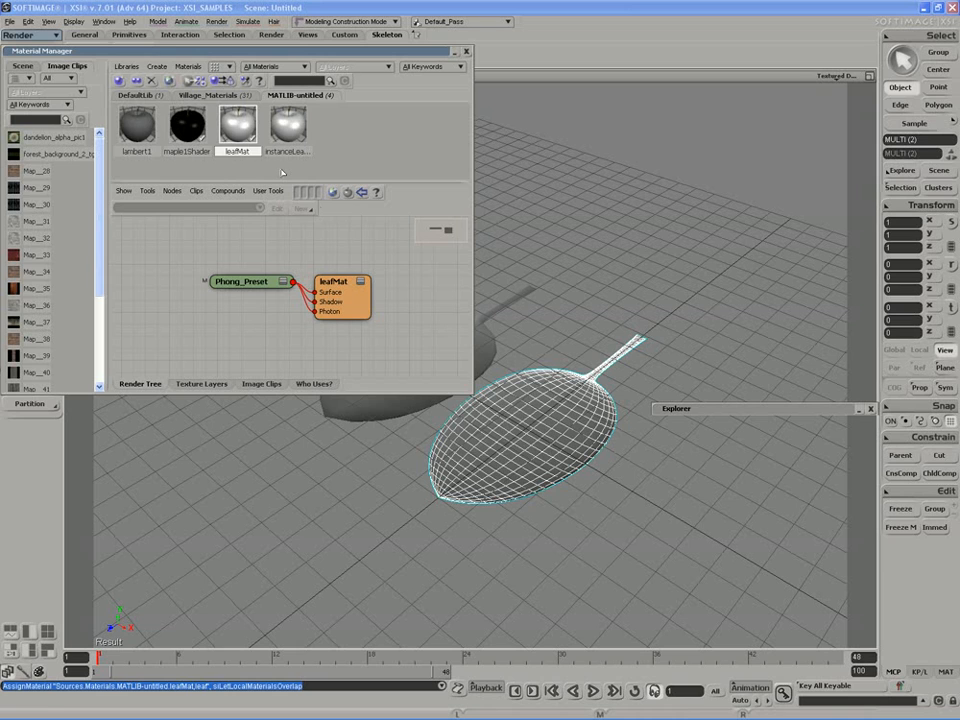
Assign the instanceLeafMat material to the instanceLeaf mesh.
left_click(520, 303)
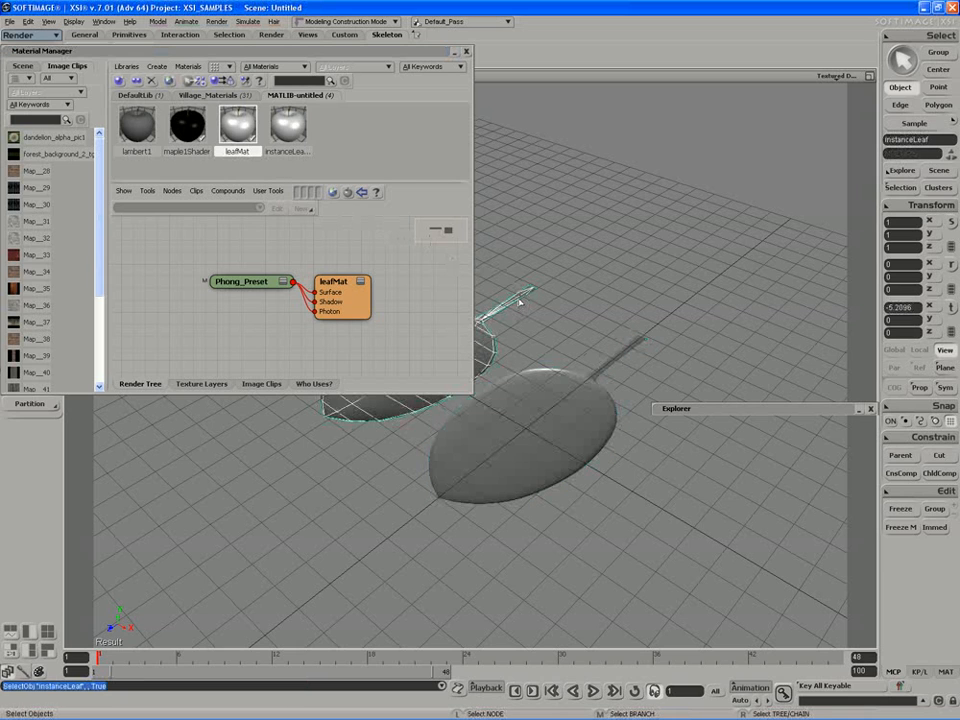
left_click(289, 150)
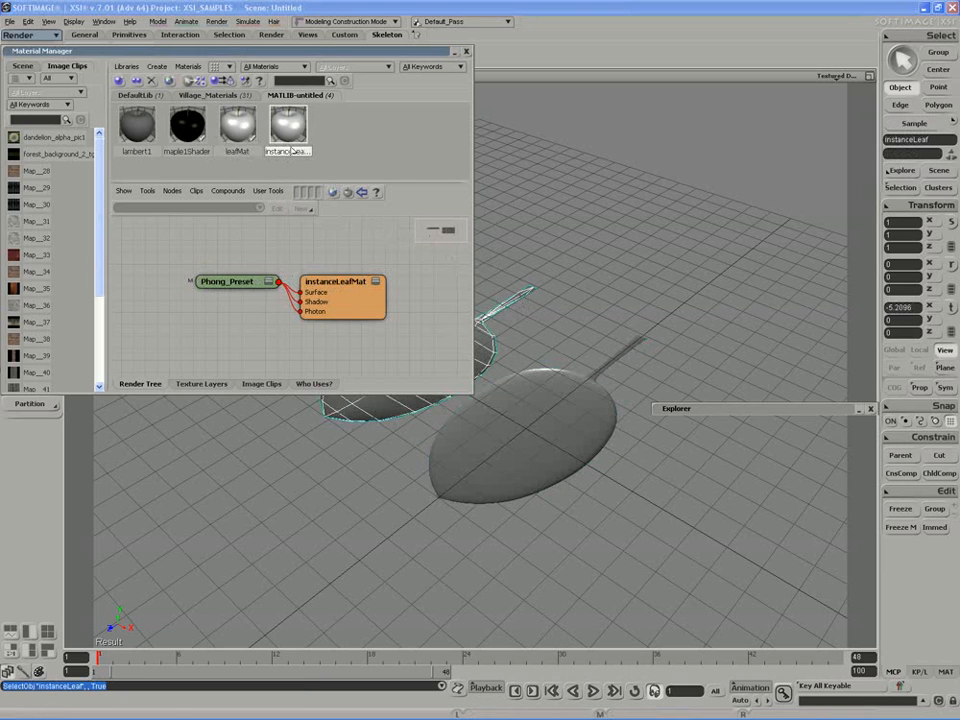
right_click(290, 139)
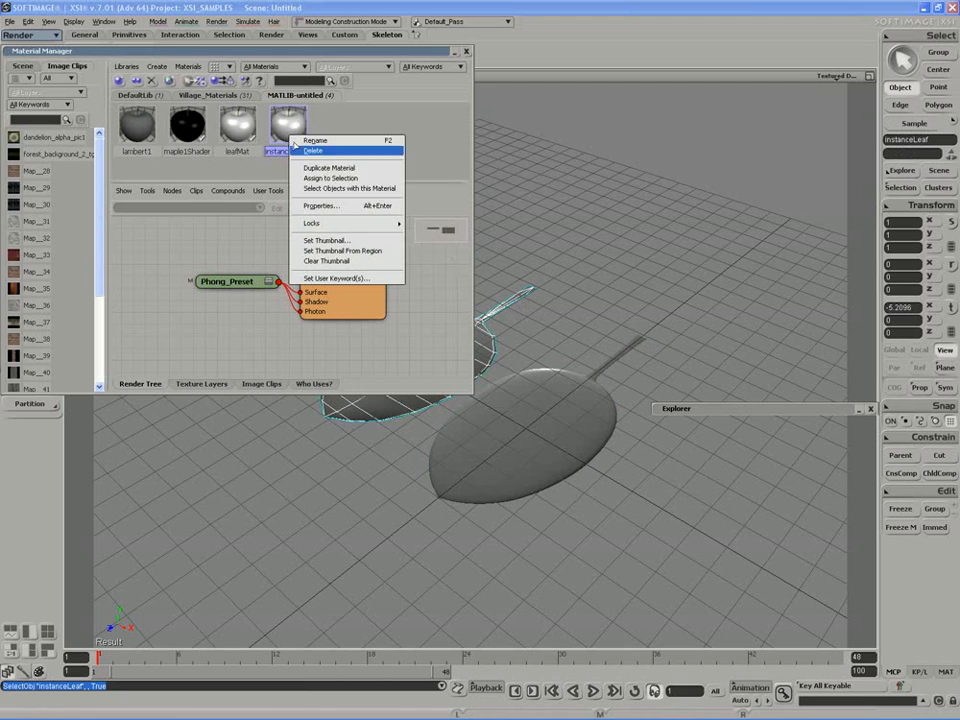
left_click(332, 176)
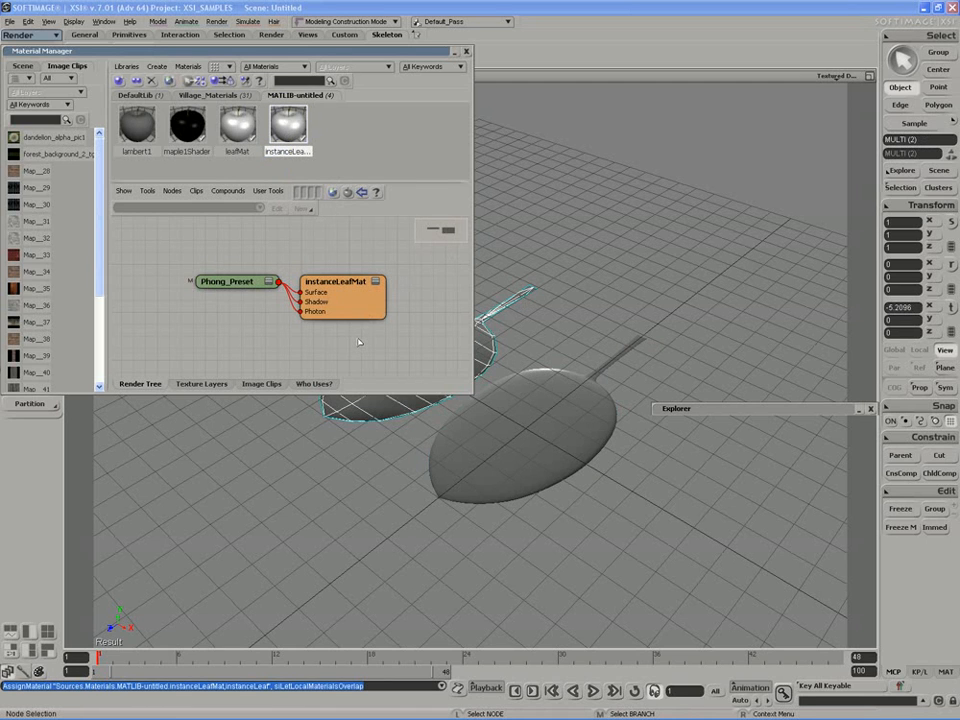
Open leafMat's Phong shader properties and set its diffuse color to light green, RGB 0.574, 0.891, 0.495.
left_click_drag(326, 58, 316, 60)
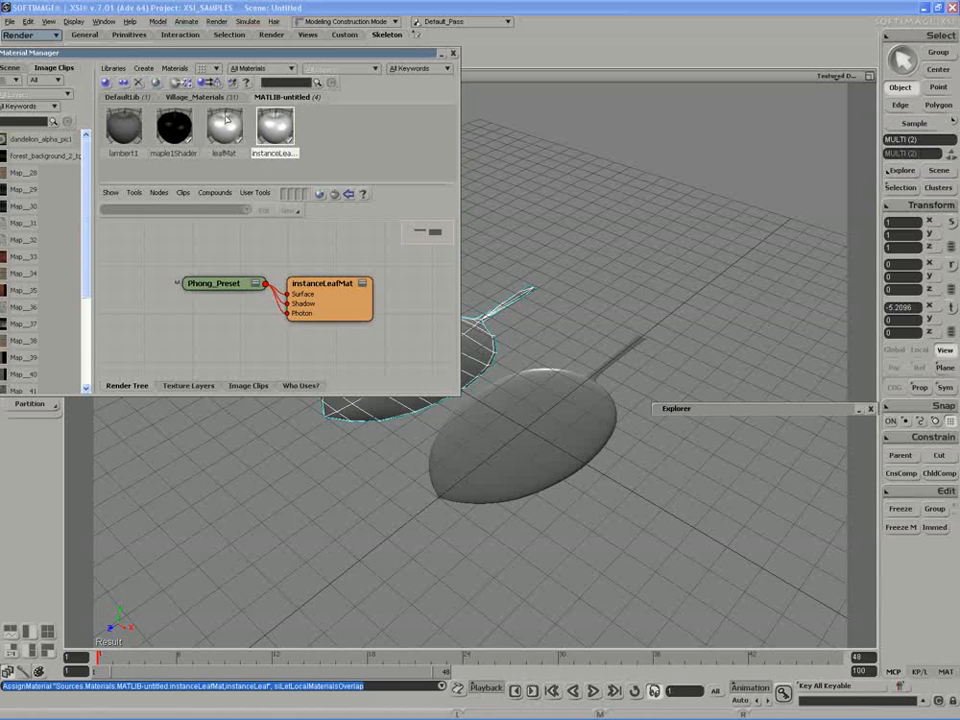
left_click(227, 125)
double_click(250, 281)
mouse_move(247, 229)
left_mouse_down()
mouse_move(256, 226)
mouse_move(230, 230)
mouse_move(236, 213)
left_mouse_up()
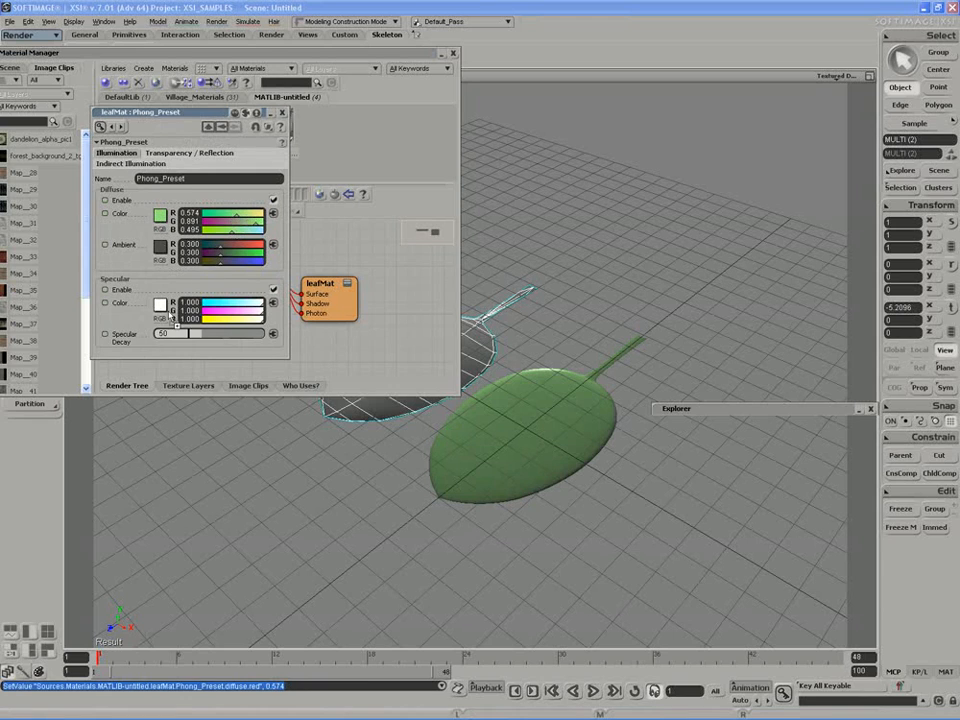
Copy leafMat's diffuse color to its specular color, darken it to HLS 0.300, 0.317, 0.158, and set Specular Decay to 26.4.
left_click_drag(169, 314, 197, 337)
left_click(160, 319)
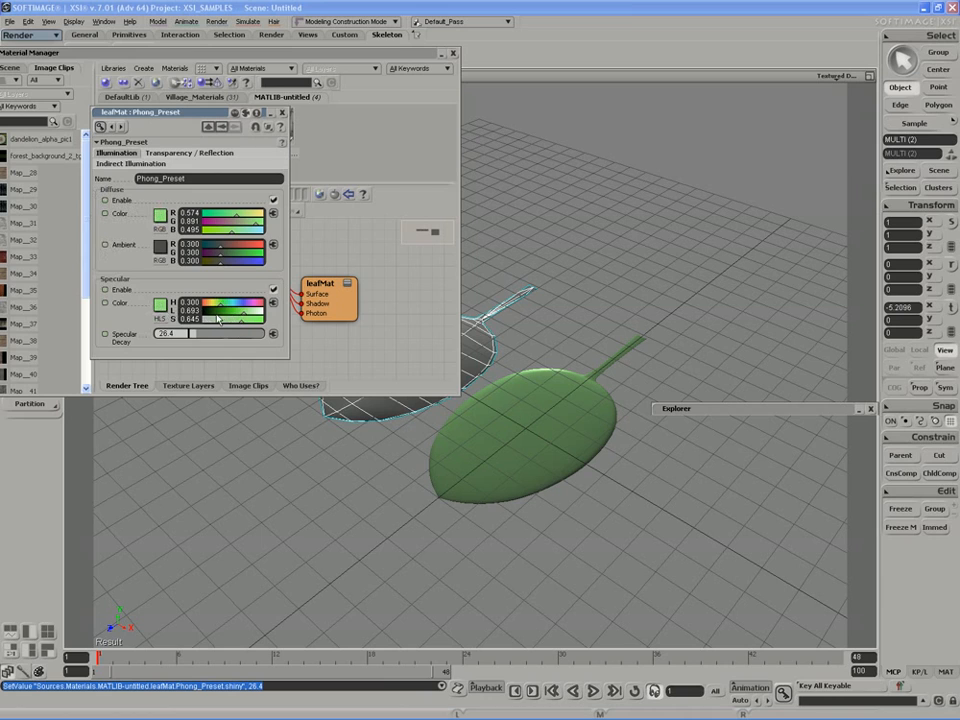
mouse_move(231, 321)
left_mouse_down()
mouse_move(235, 312)
mouse_move(212, 321)
left_mouse_up()
left_click_drag(231, 312, 221, 312)
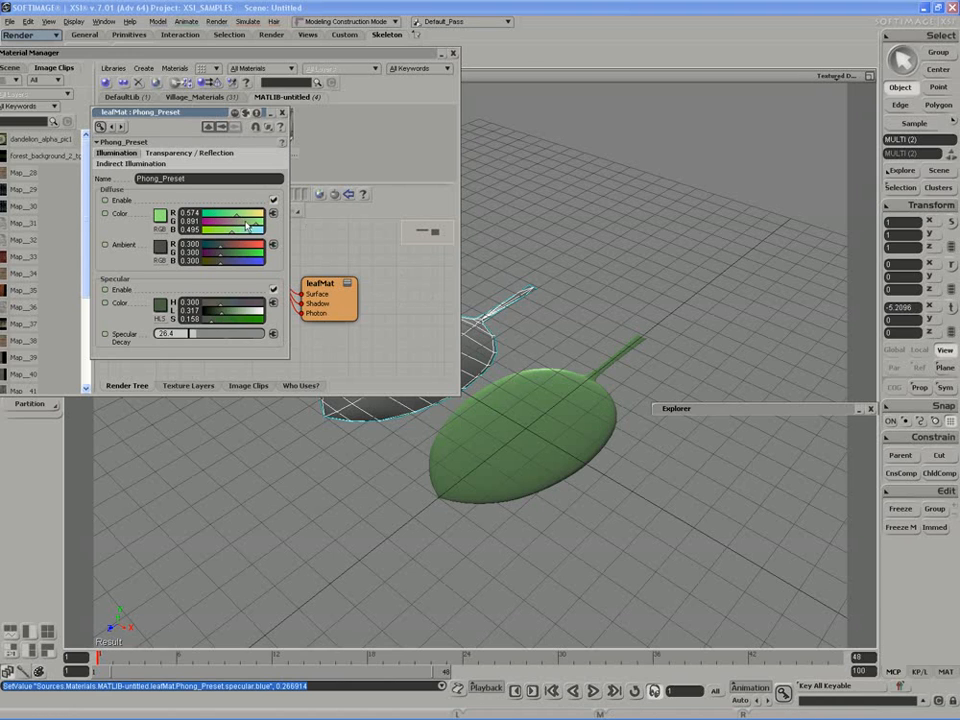
Shift leafMat's diffuse color to a yellower green, RGB 0.574, 0.802, 0.267, and keep its properties open beside the Material Manager.
left_click_drag(246, 222, 220, 232)
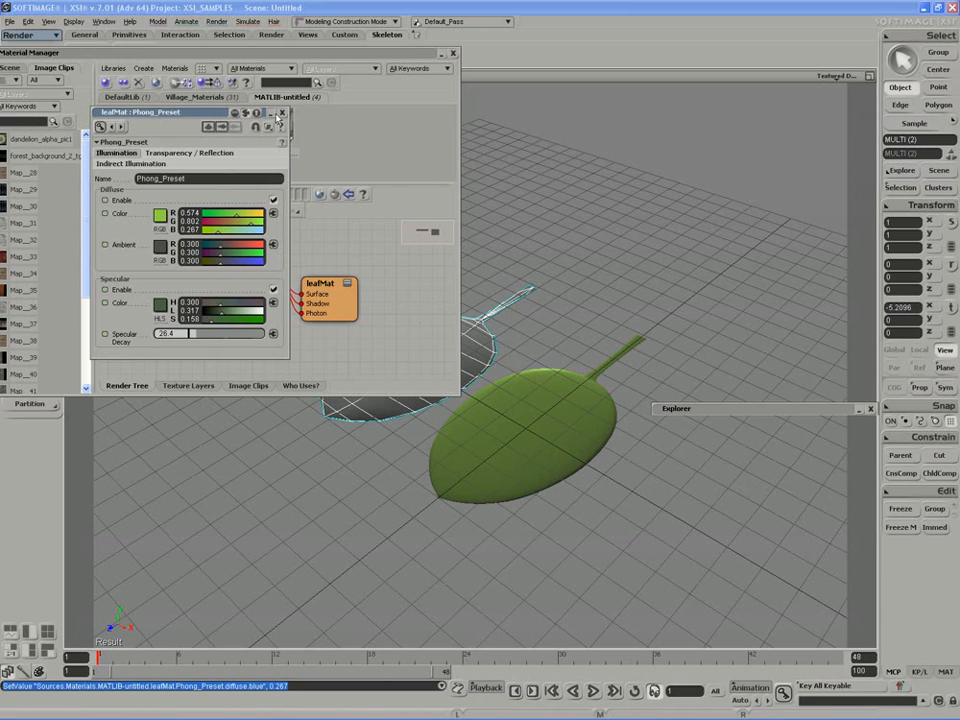
left_click_drag(215, 118, 709, 111)
Copy leafMat's diffuse color to instanceLeafMat's Phong diffuse color and darken it to HLS 0.238, 0.396, 0.575.
left_click(284, 138)
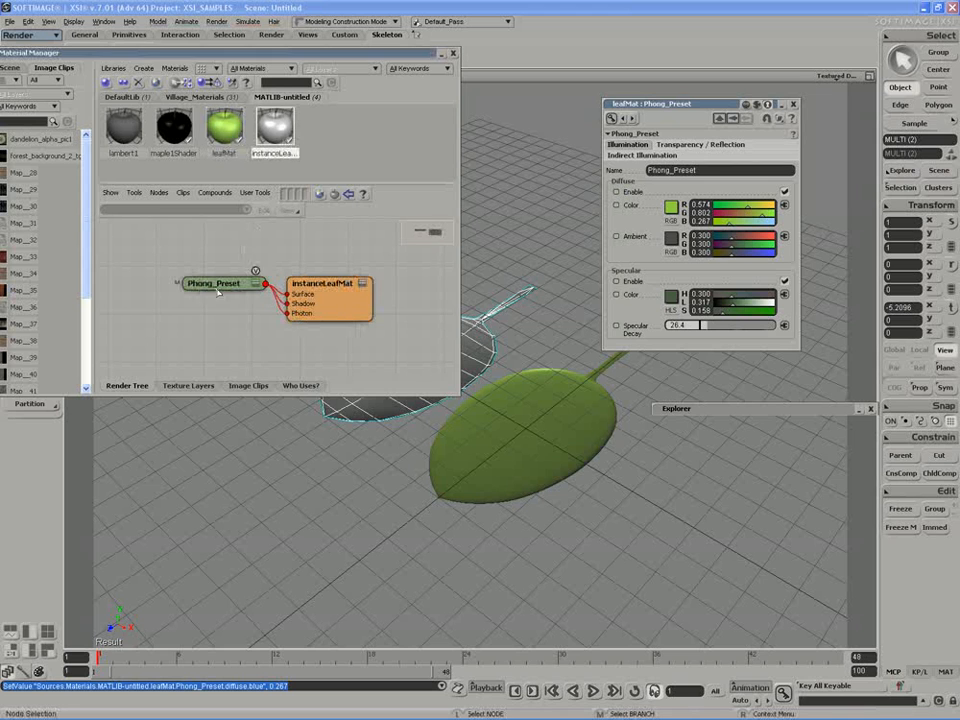
double_click(212, 284)
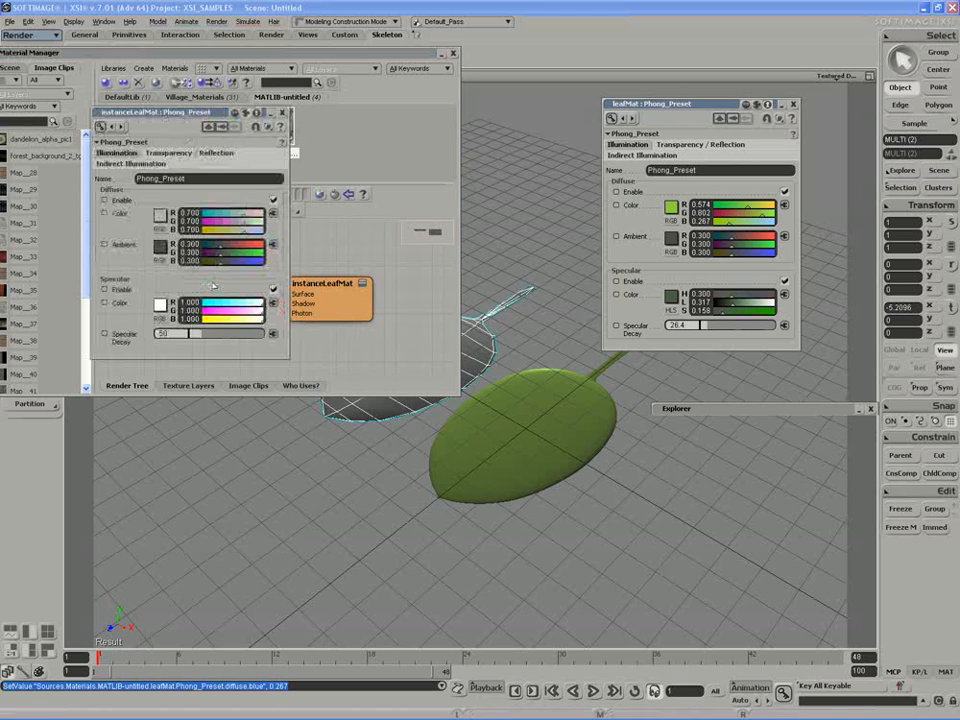
left_click_drag(257, 116, 497, 130)
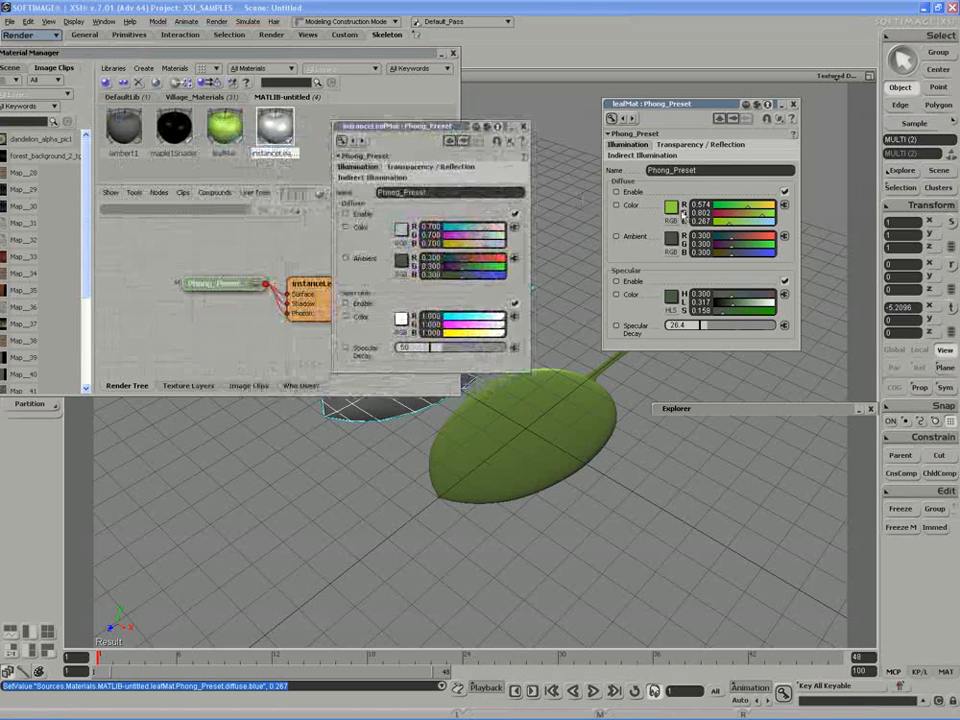
left_click_drag(455, 230, 401, 231)
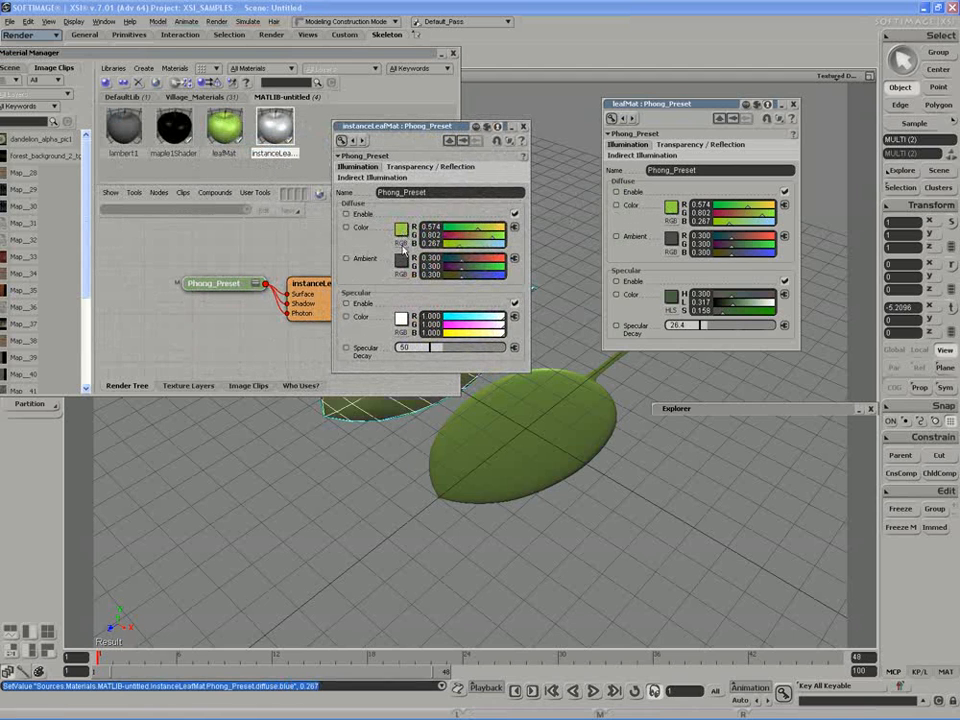
left_click(399, 243)
left_click_drag(475, 239, 472, 241)
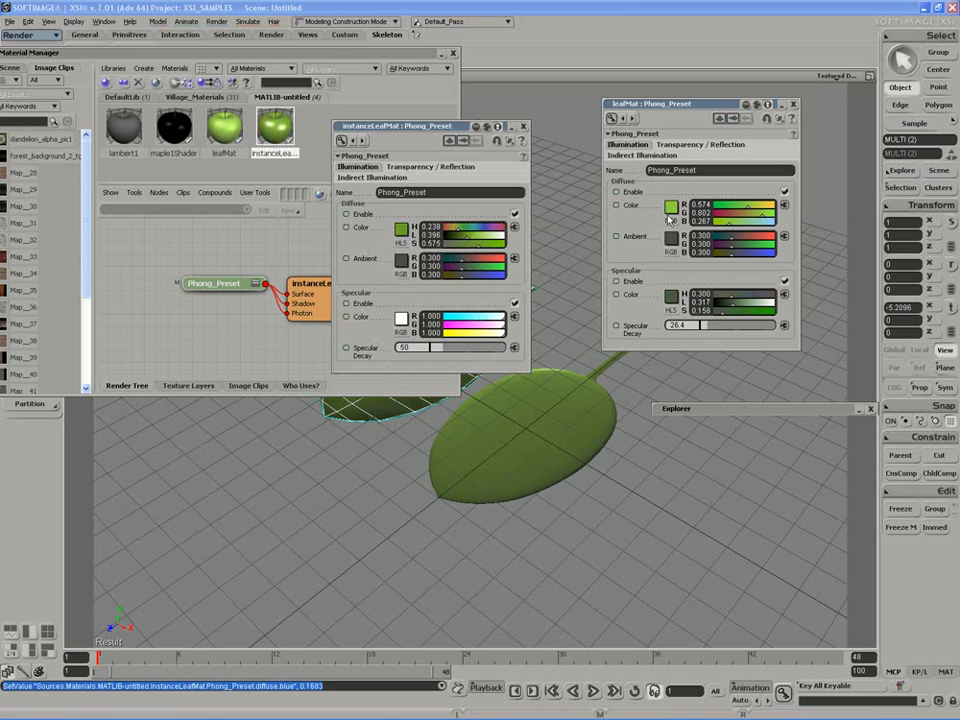
Copy leafMat's diffuse color to instanceLeafMat's specular color, mute it to HLS 0.238, 0.396, 0.208, and set Specular Decay to 21.6.
left_click_drag(670, 211, 402, 321)
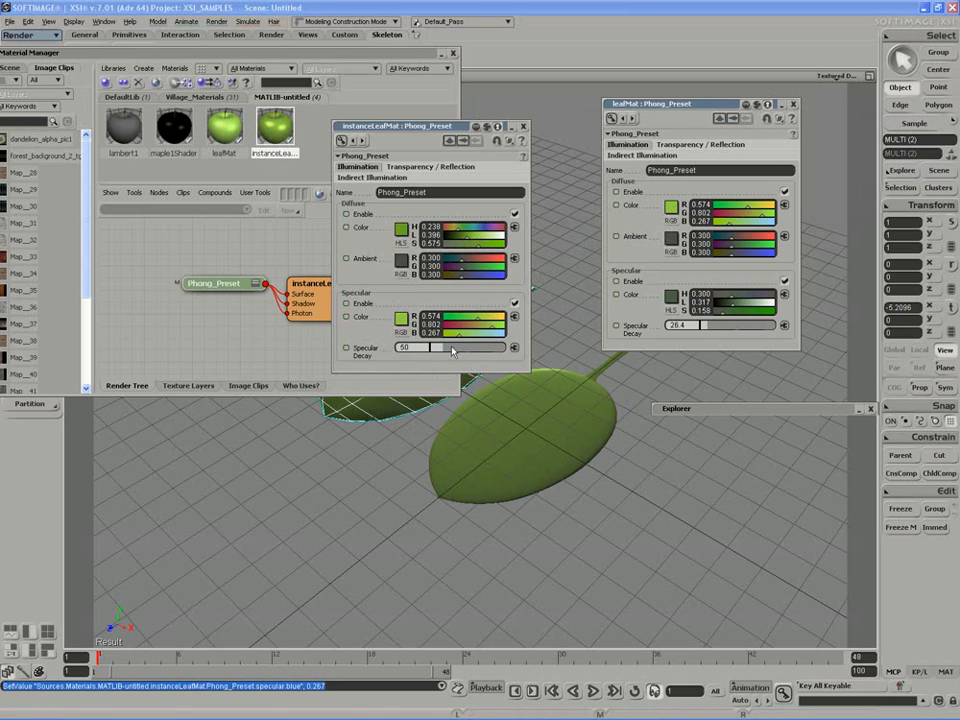
left_click_drag(441, 356, 468, 331)
left_click(401, 333)
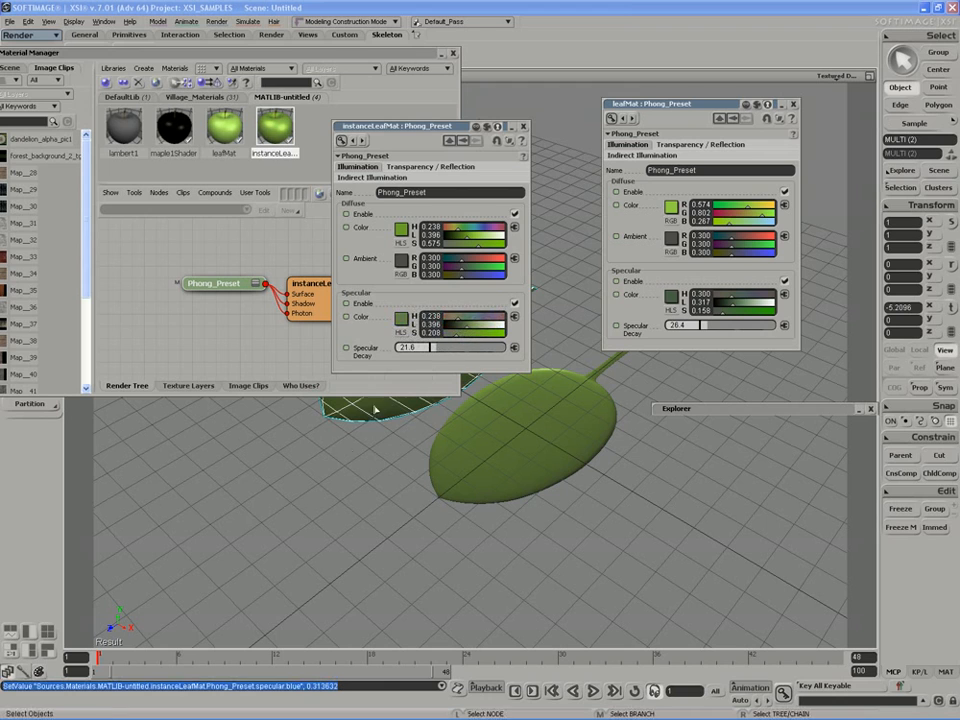
Deselect everything and close the Material Manager and both Phong shader property windows.
left_click(345, 477)
left_click(452, 52)
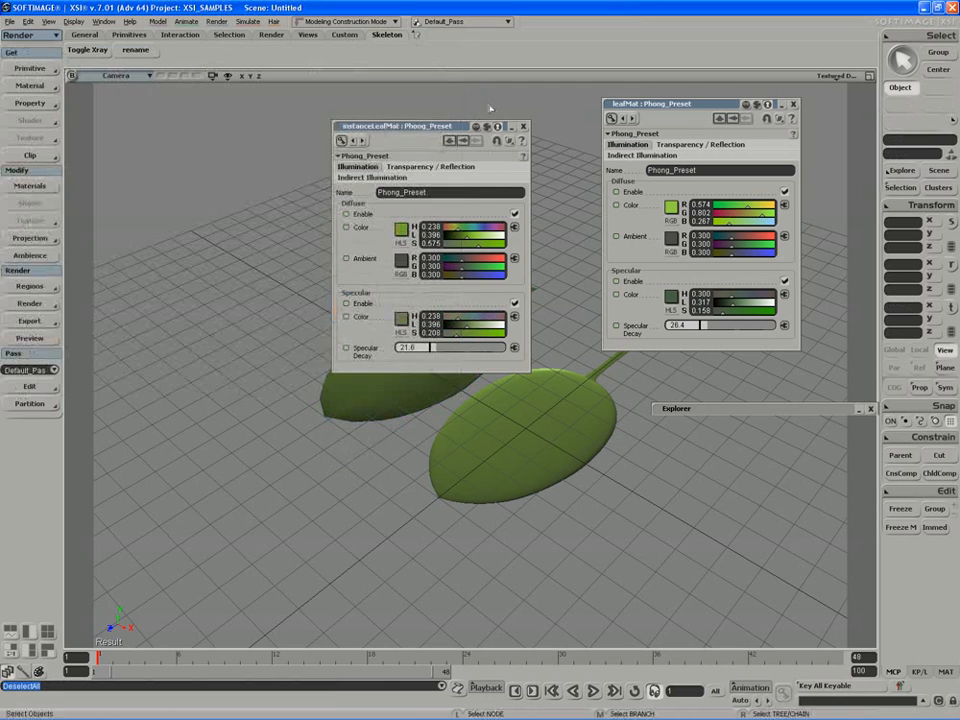
left_click(523, 126)
left_click(793, 104)
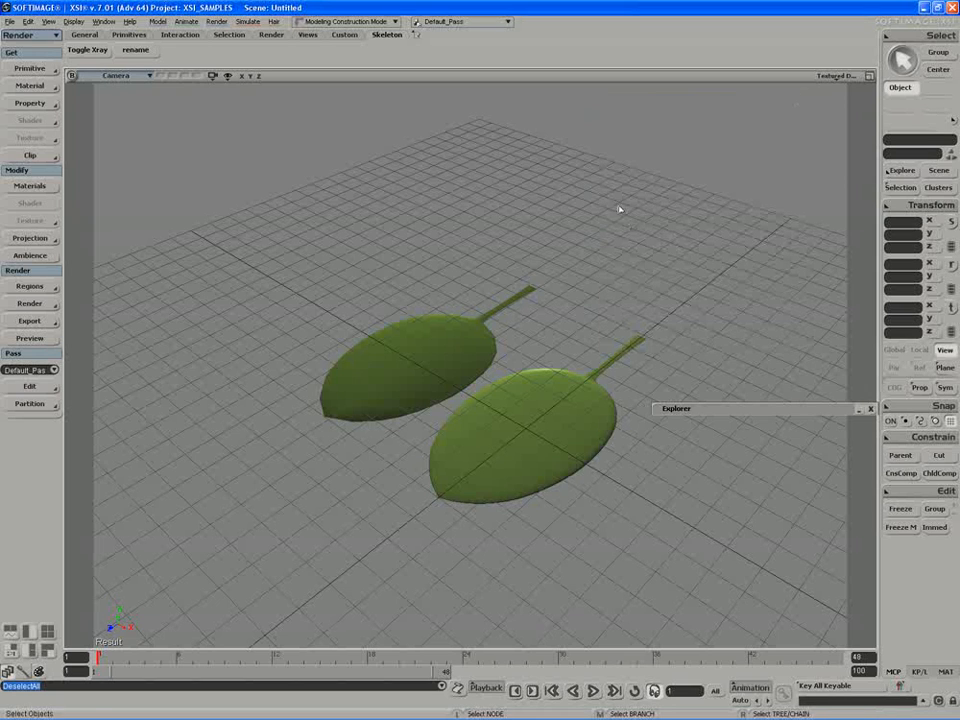
Restore the minimized Explorer to show the scene hierarchy beside the two leaves.
middle_click_drag(619, 210, 502, 268)
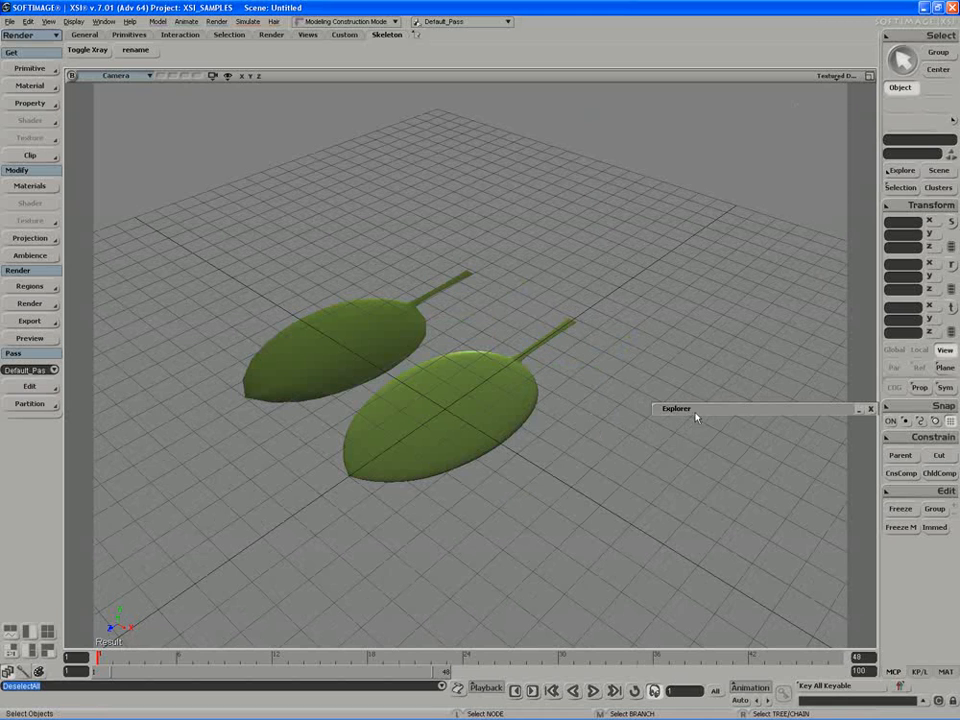
left_click_drag(696, 414, 731, 384)
double_click(716, 462)
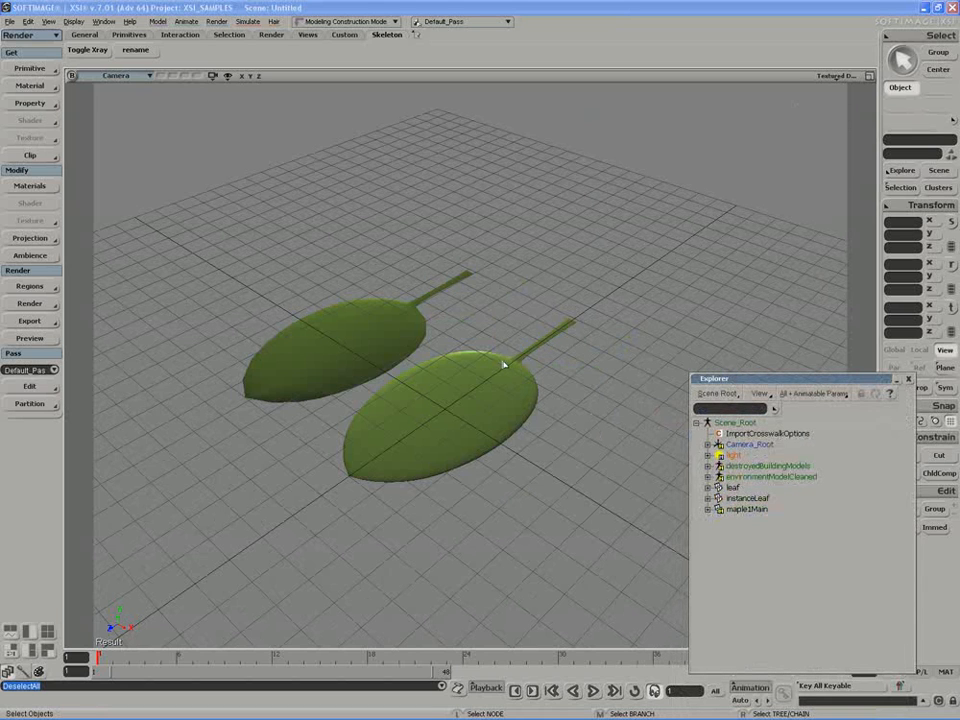
Select the leaf mesh, followed by the instanceLeaf mesh, and examine how their wireframe densities compare.
middle_click_drag(474, 392, 388, 407)
middle_click_drag(462, 403, 394, 425)
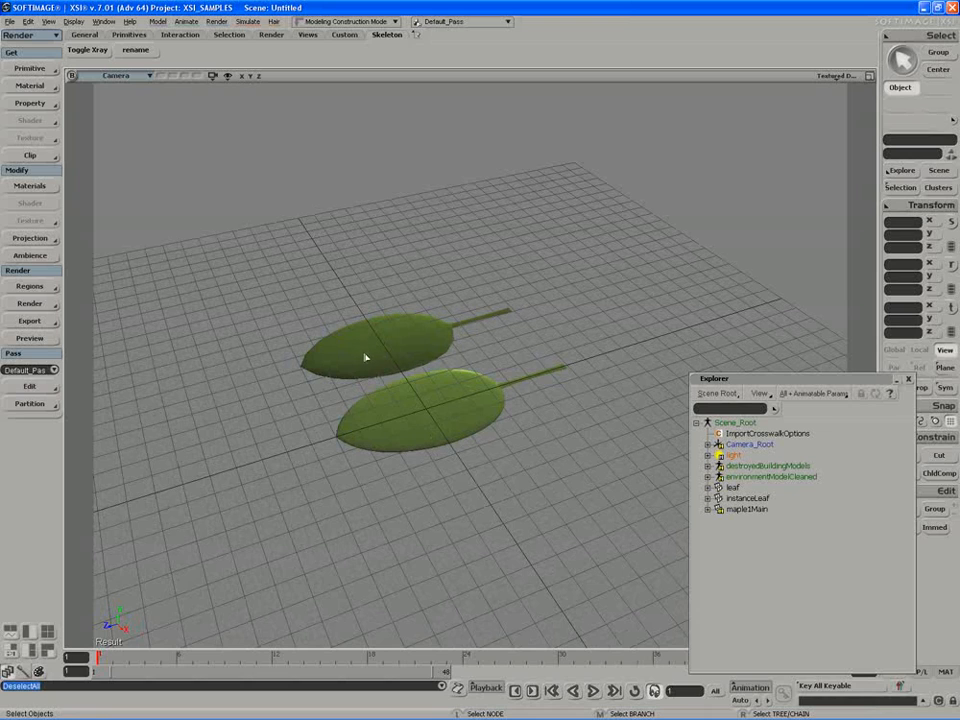
left_click(417, 401)
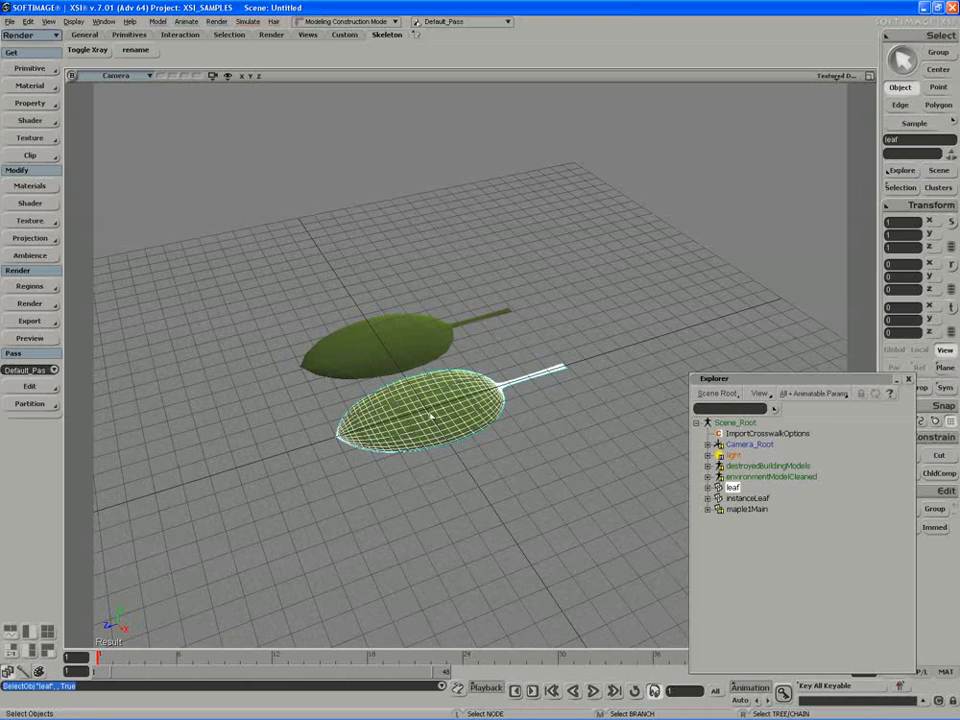
left_click(386, 342)
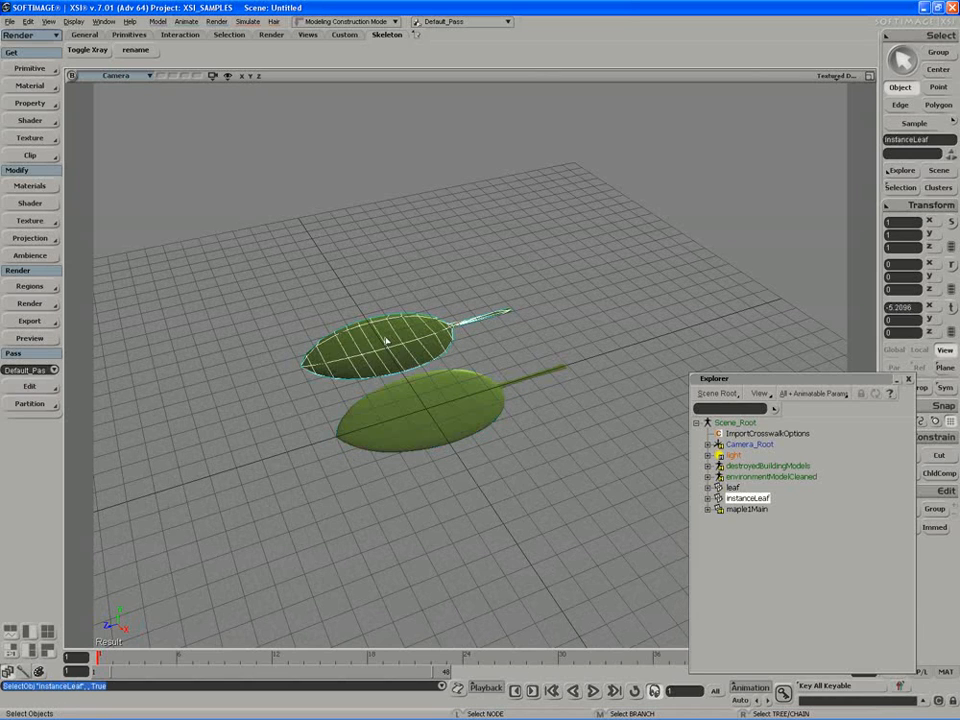
key("s")
left_click_drag(397, 370, 407, 373)
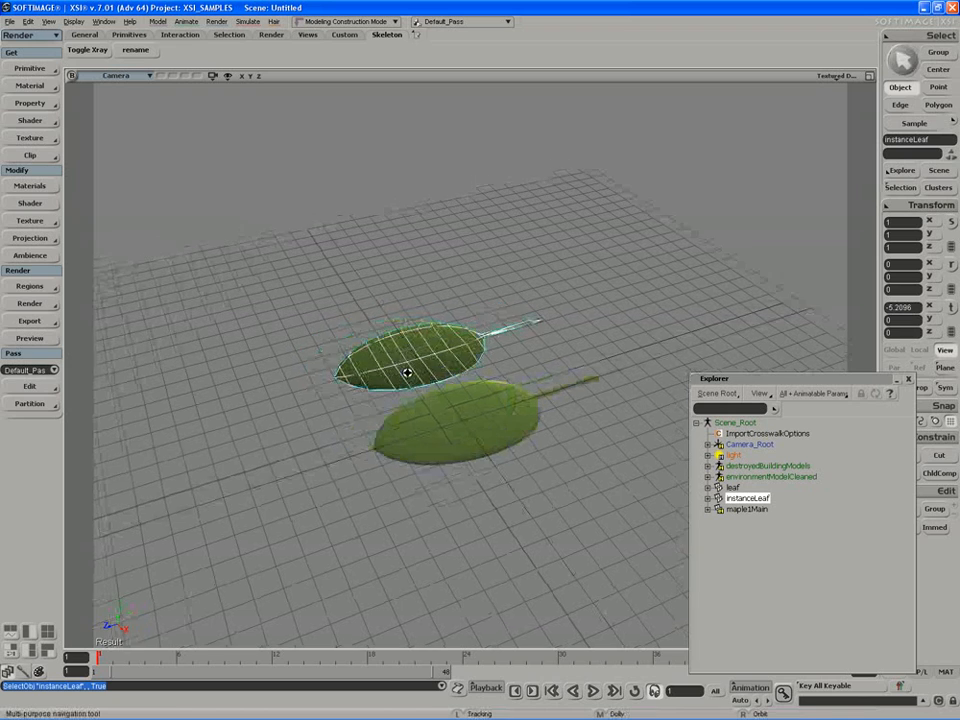
right_click_drag(407, 373, 428, 375)
middle_click_drag(407, 377, 357, 405)
key("space")
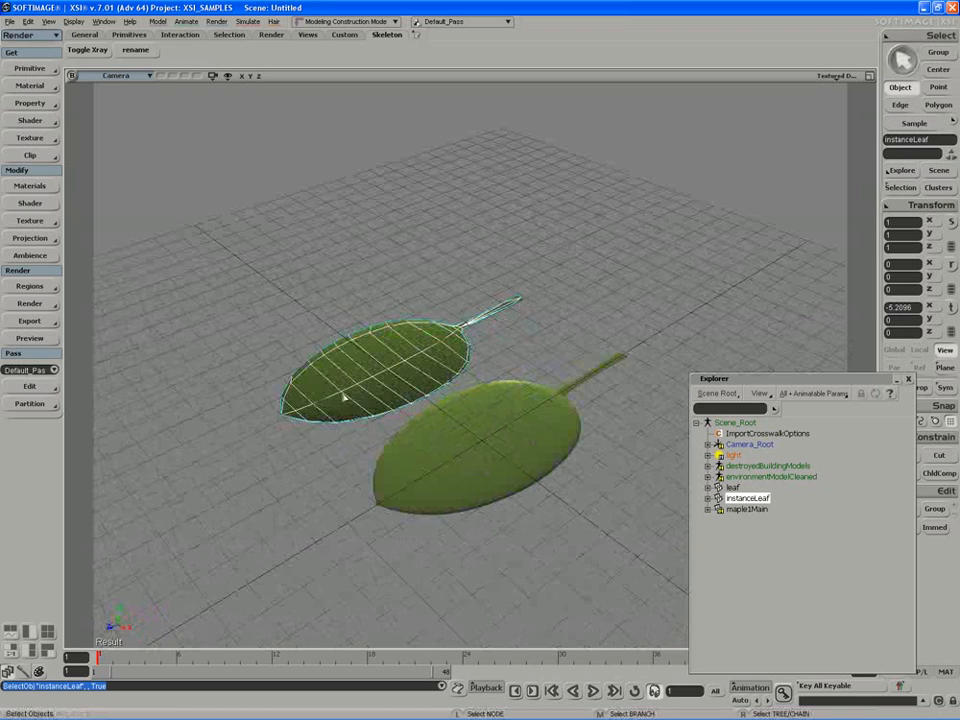